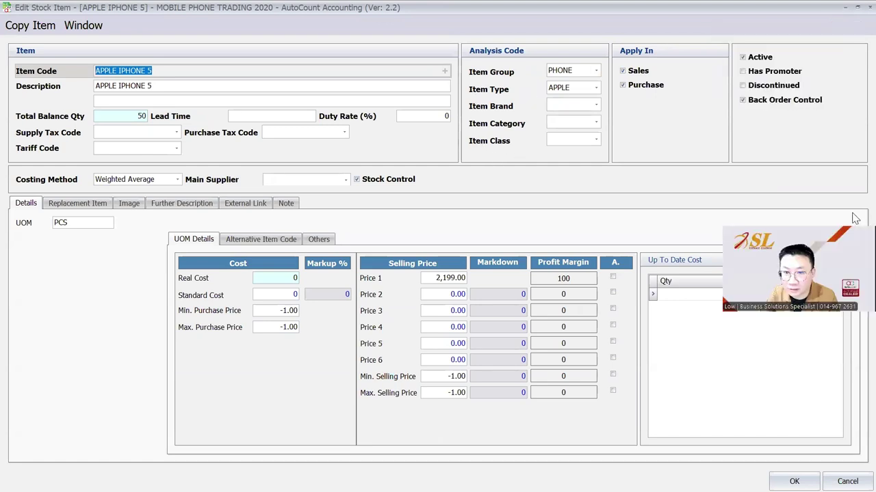
# Step: Switch the APPLE IPHONE 5 item form to the advance item layout, review the item type choices and save the item
pyautogui.rightClick(509, 176)
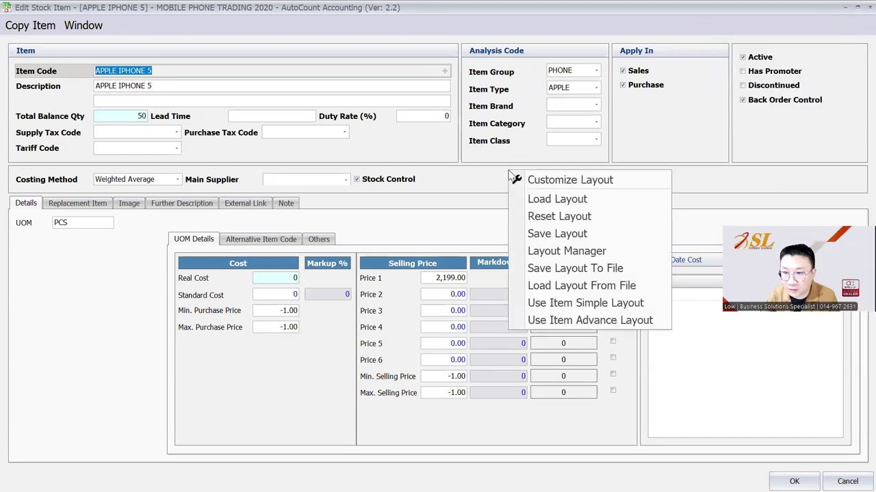
pyautogui.click(565, 321)
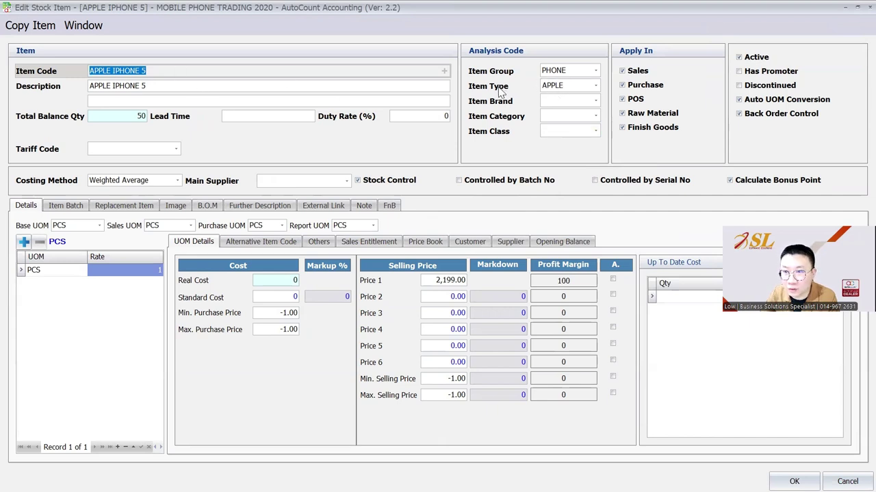
pyautogui.click(558, 89)
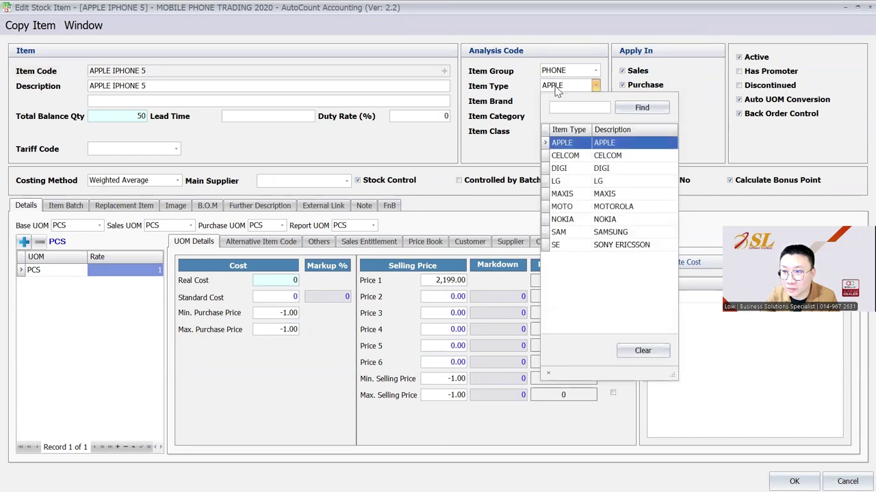
pyautogui.click(559, 89)
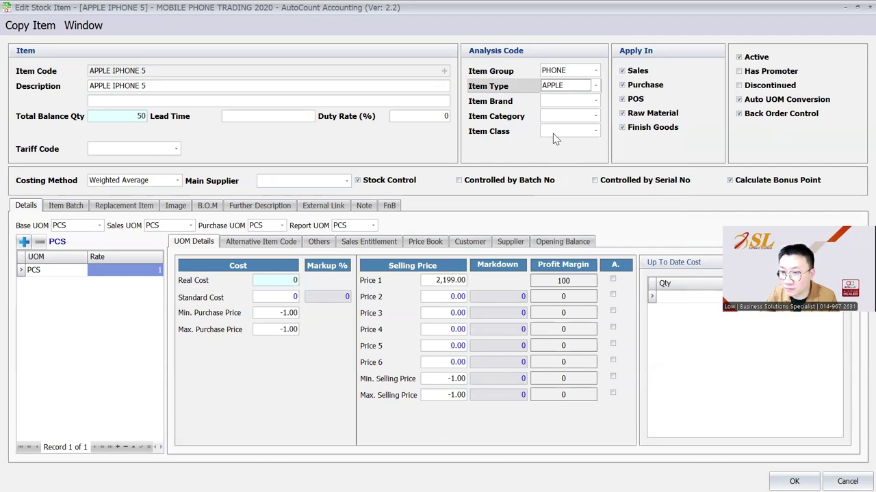
pyautogui.click(795, 481)
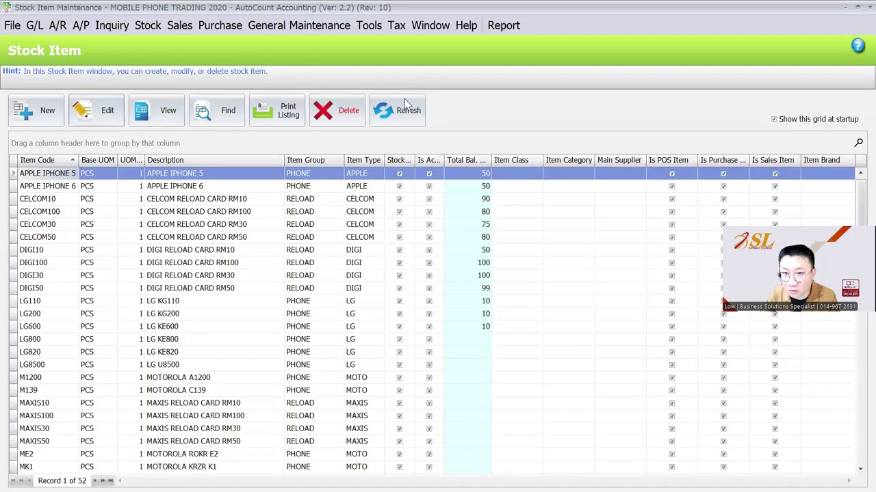
# Step: Open Item Class Maintenance for the stock items
pyautogui.click(220, 25)
pyautogui.moveTo(148, 25)
pyautogui.moveTo(174, 65)
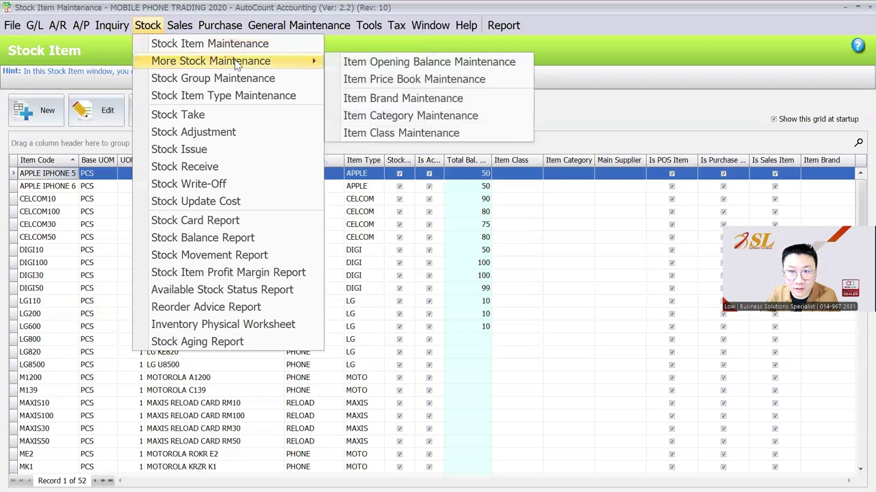
pyautogui.click(381, 134)
# Step: Create an item class CLASS-A with CLASS-A as its short code and description too
pyautogui.click(31, 111)
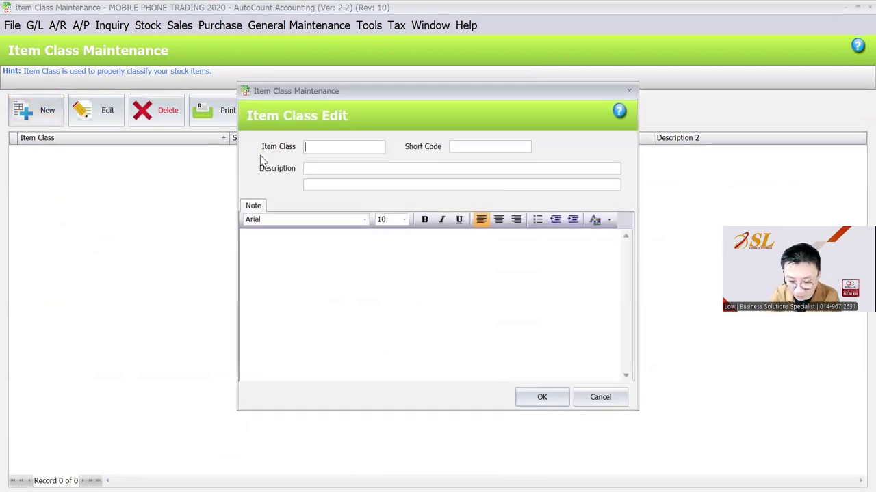
pyautogui.write('CLASS-A')
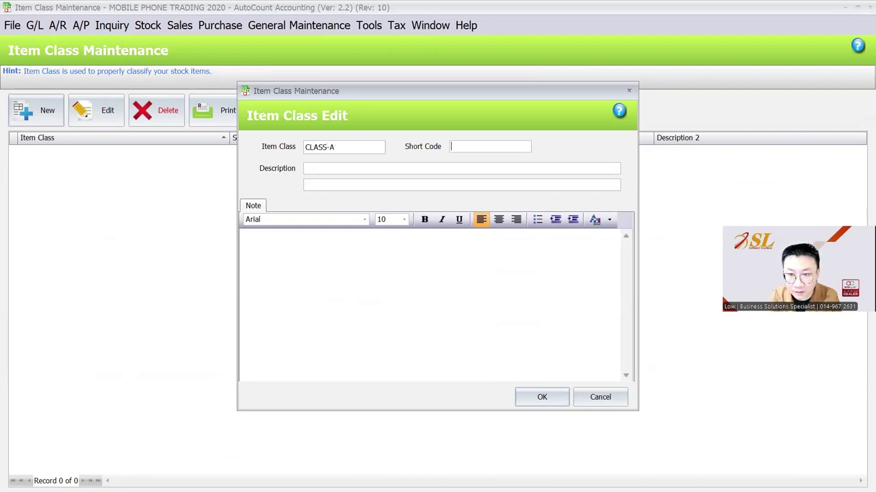
pyautogui.click(340, 146)
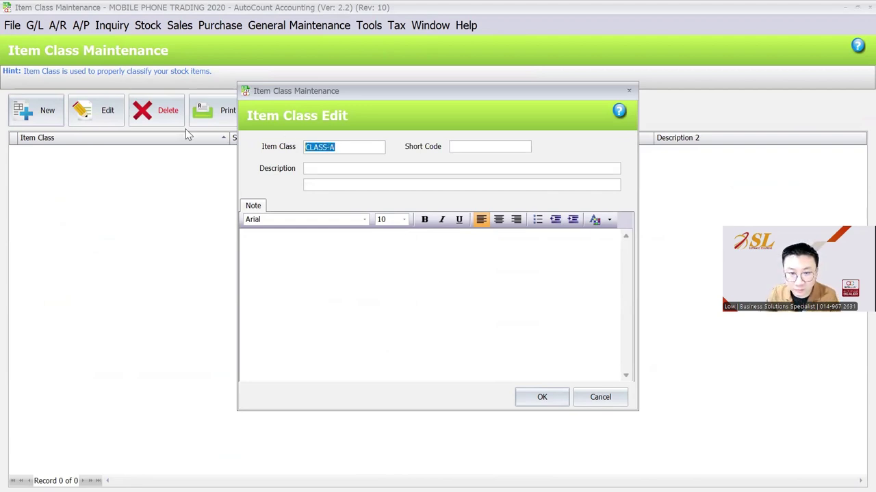
pyautogui.hotkey('ctrl', 'c')
pyautogui.click(464, 146)
pyautogui.hotkey('ctrl', 'v')
pyautogui.click(438, 168)
pyautogui.hotkey('ctrl', 'v')
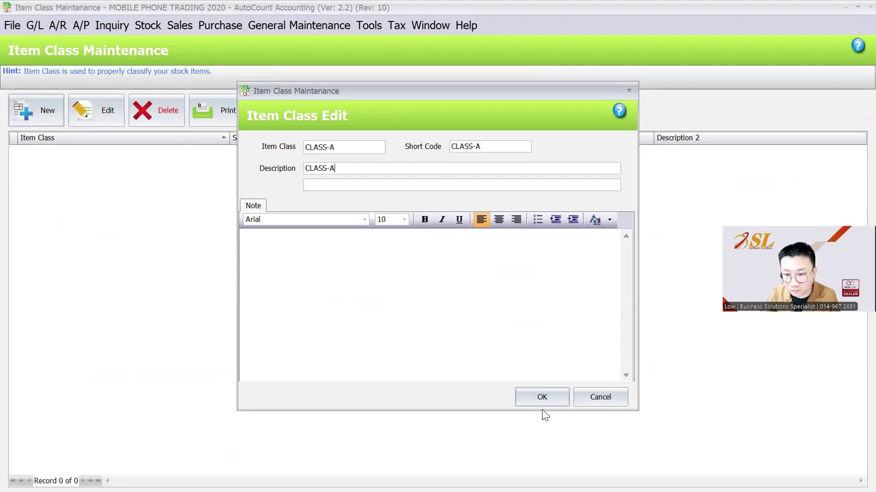
pyautogui.click(542, 398)
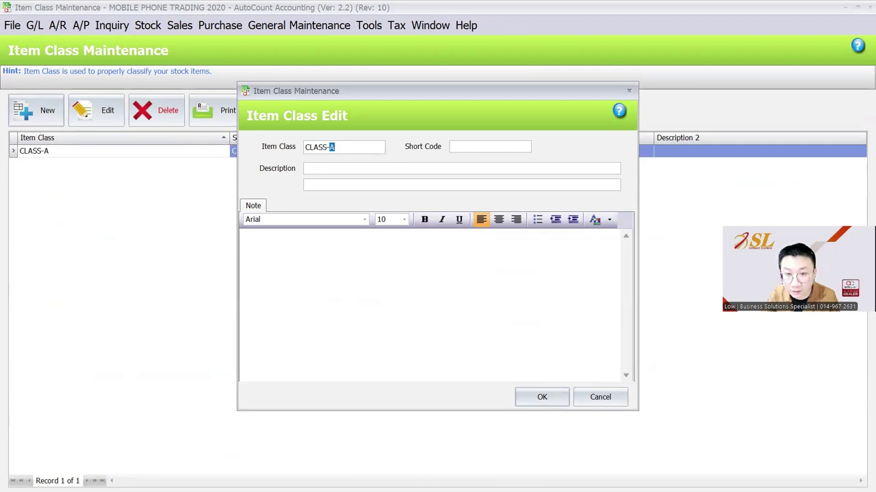
# Step: Create an item class CLASS-B with CLASS-B as its short code and description too
pyautogui.write('b')
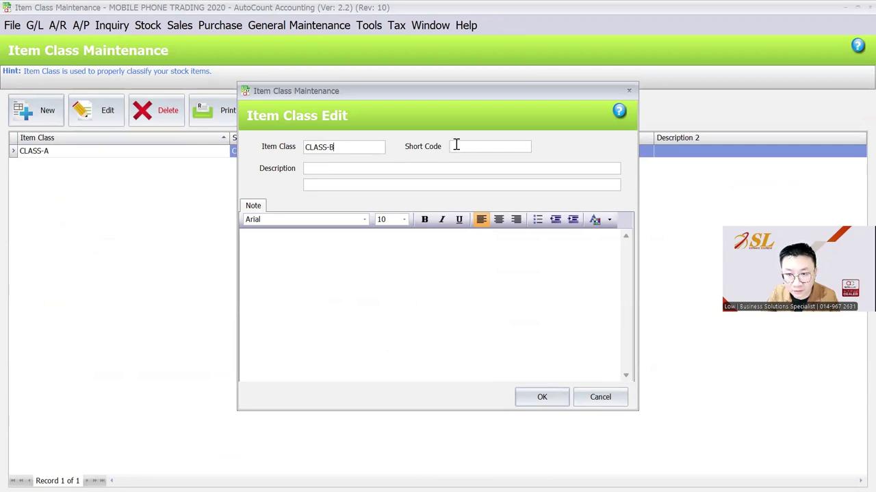
pyautogui.moveTo(363, 145); pyautogui.dragTo(201, 142)
pyautogui.click(505, 146)
pyautogui.hotkey('ctrl', 'v')
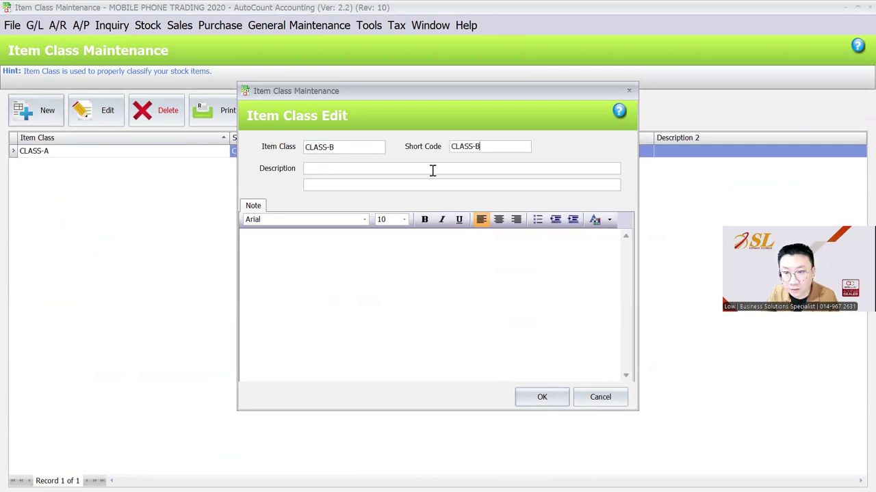
pyautogui.click(432, 169)
pyautogui.hotkey('ctrl', 'v')
pyautogui.press('Return')
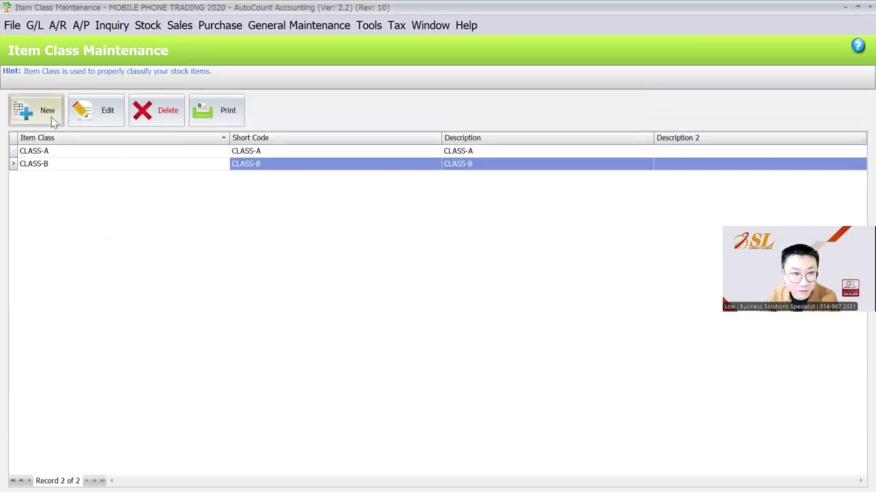
# Step: Create an item class TRADE-IN with TRADE-IN as its short code and description too
pyautogui.click(53, 112)
pyautogui.write('TRADE-IN')
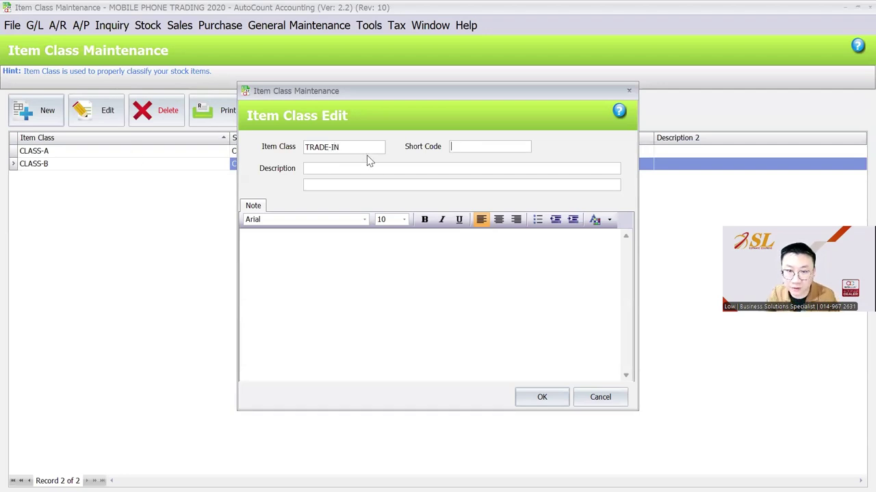
pyautogui.moveTo(366, 147); pyautogui.dragTo(127, 137)
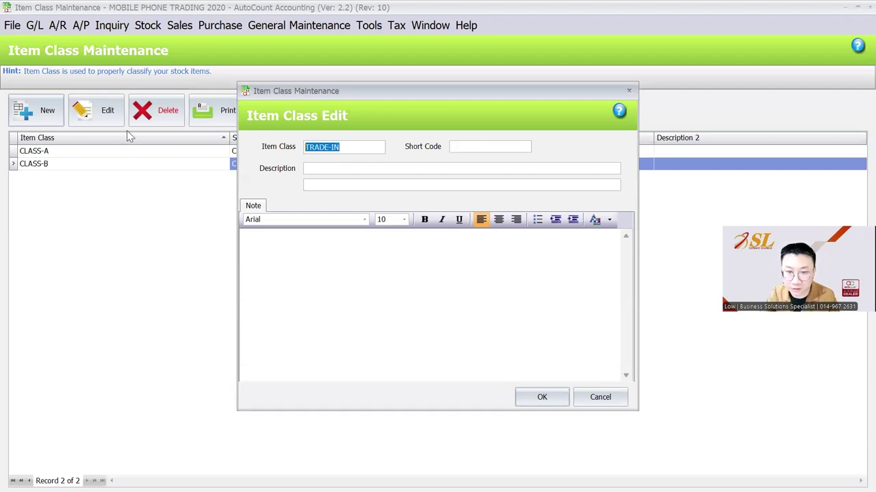
pyautogui.hotkey('ctrl', 'c')
pyautogui.click(470, 145)
pyautogui.hotkey('ctrl', 'v')
pyautogui.click(416, 167)
pyautogui.hotkey('ctrl', 'v')
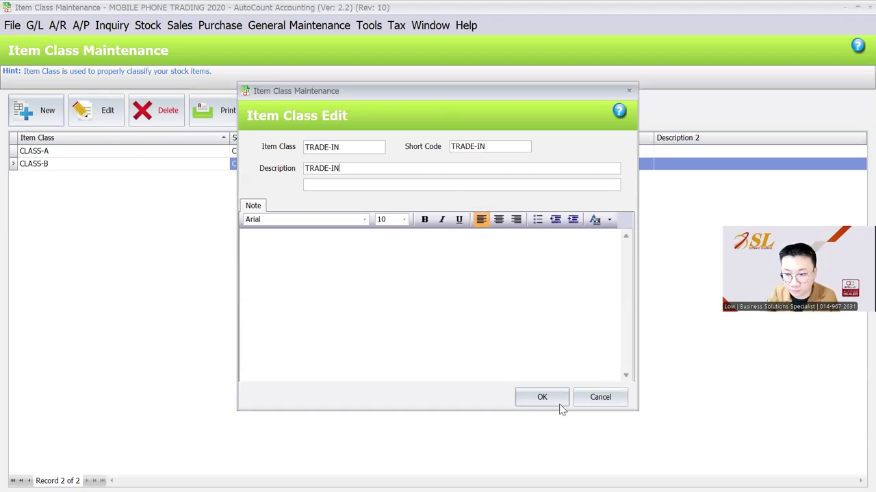
pyautogui.click(555, 403)
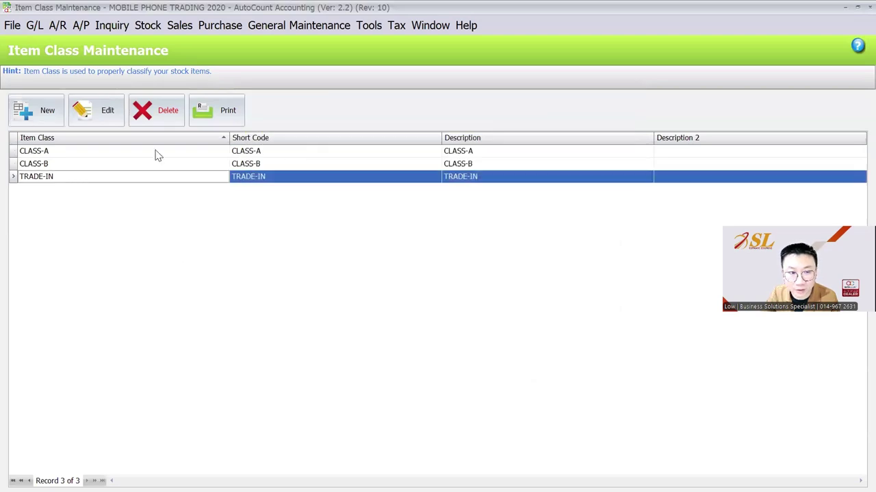
# Step: In Stock Item Maintenance, assign item class CLASS-A to the APPLE IPHONE 5 item and save it
pyautogui.click(152, 26)
pyautogui.click(156, 45)
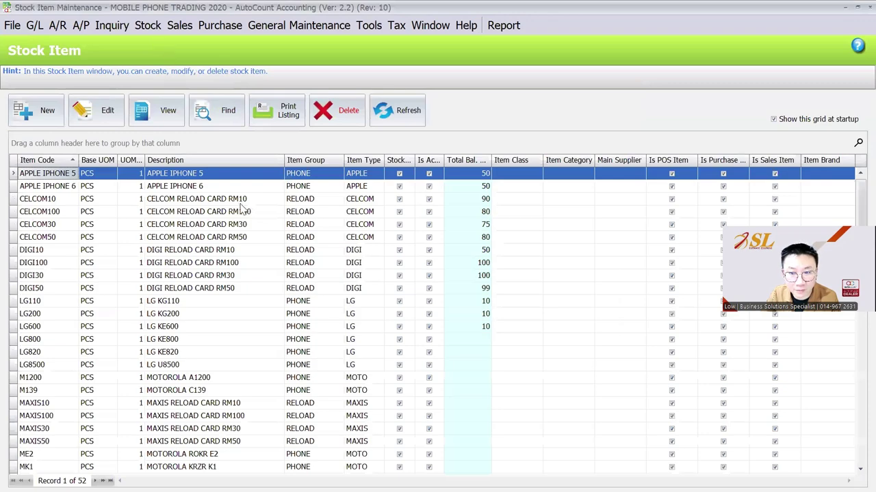
pyautogui.click(110, 112)
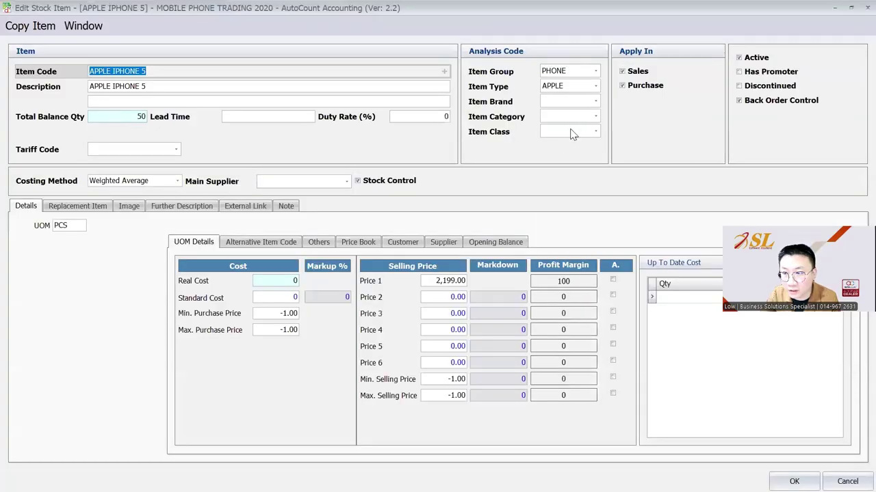
pyautogui.click(573, 132)
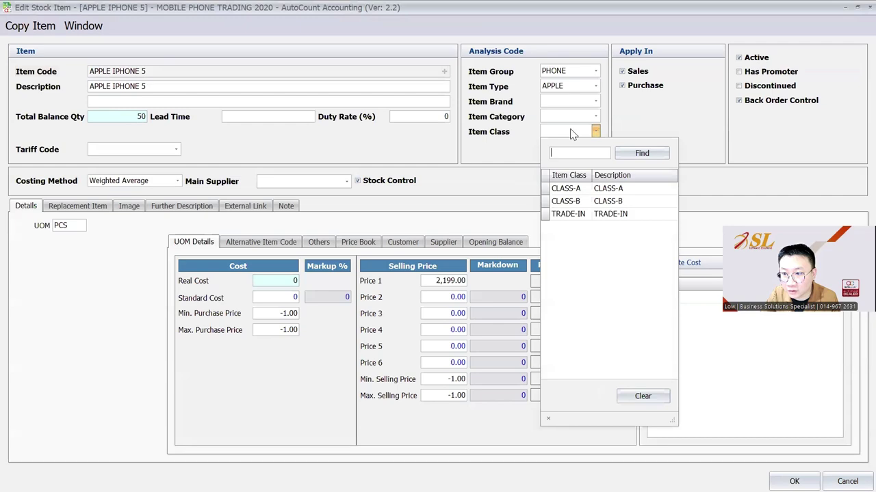
pyautogui.click(580, 189)
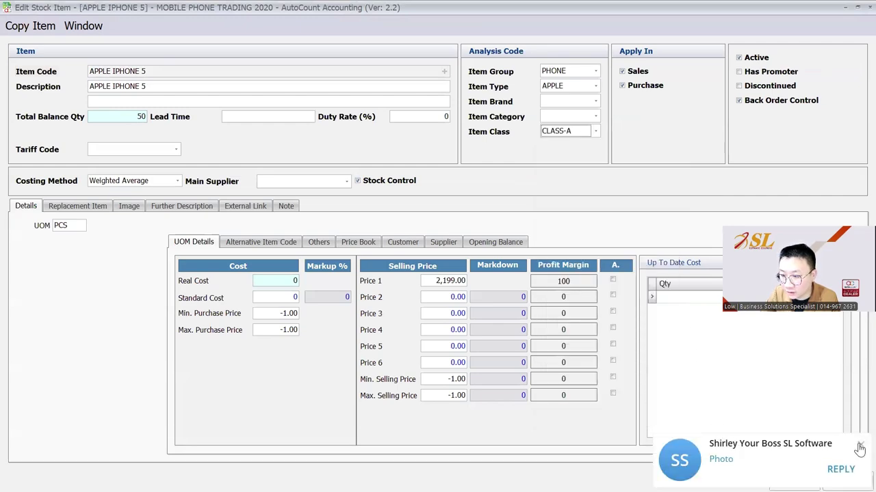
pyautogui.hotkey('ctrl', 's')
# Step: Run a Find Stock Item search with no keyword to list all stock items
pyautogui.click(324, 207)
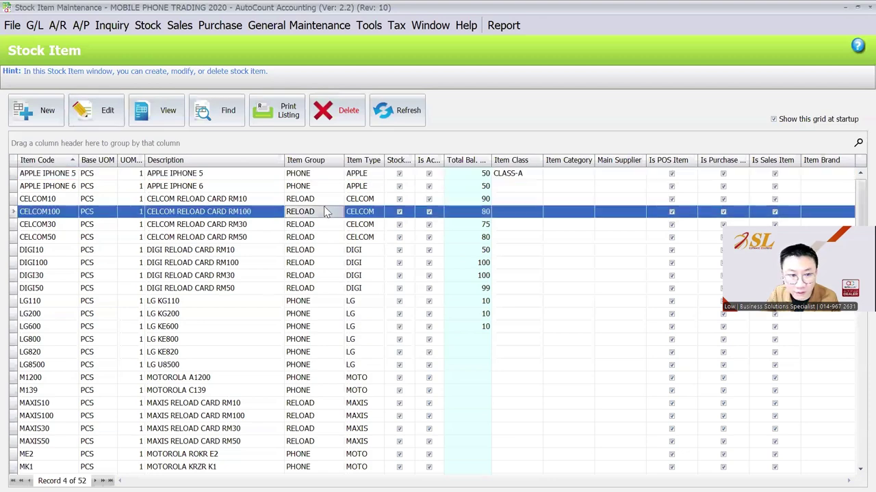
pyautogui.scroll(-10, 286, 276)
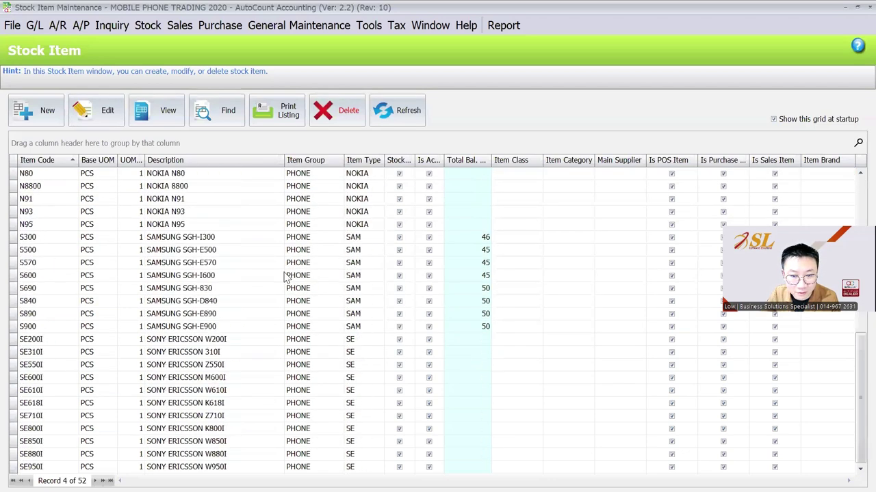
pyautogui.click(292, 240)
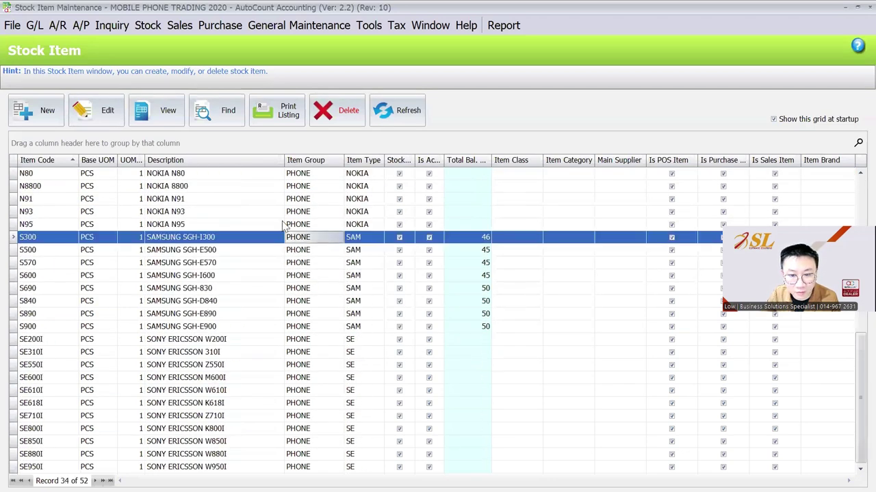
pyautogui.click(222, 110)
pyautogui.click(586, 86)
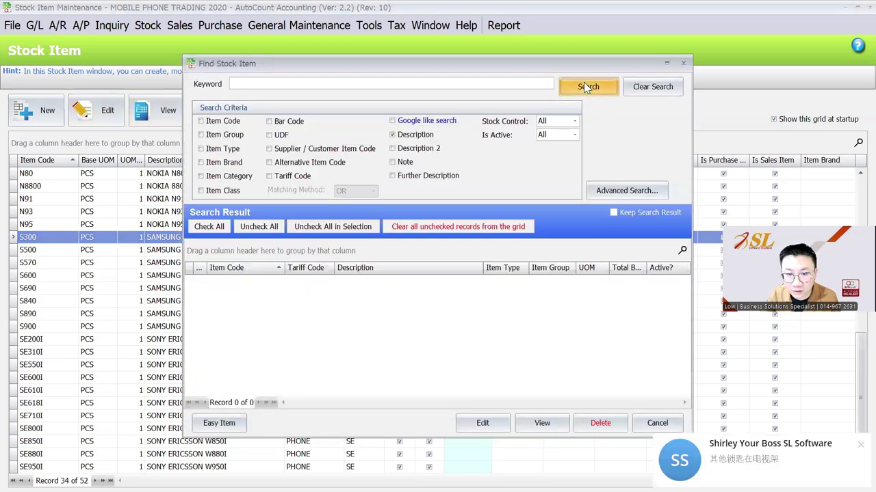
# Step: Load the LG phone items LG110 through LG8500 into Easy Item Maintenance and select all their rows
pyautogui.scroll(-3, 286, 342)
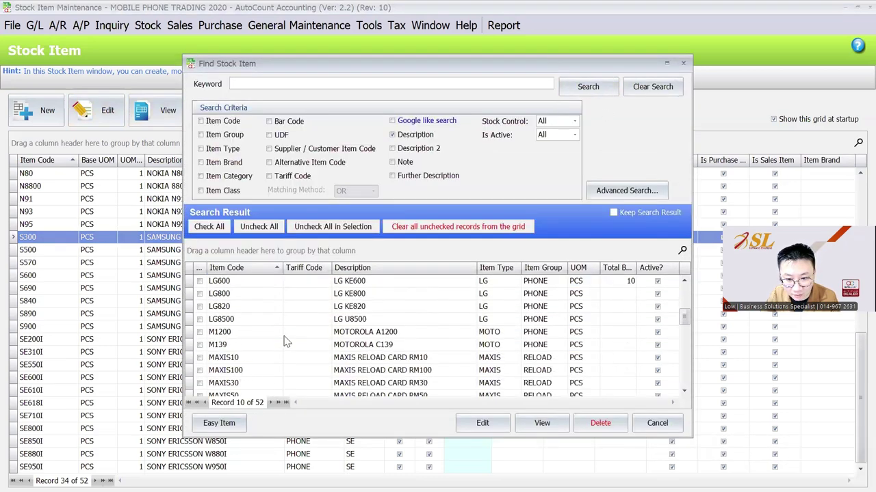
pyautogui.scroll(2, 288, 342)
pyautogui.click(200, 294)
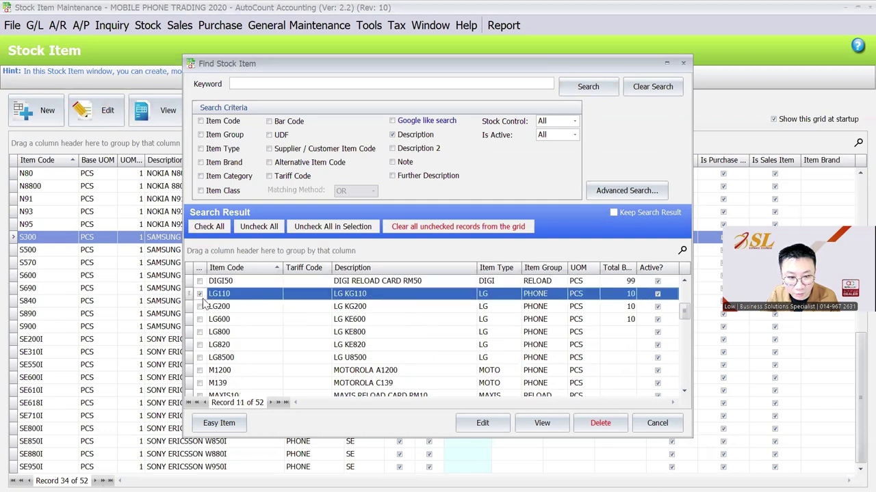
pyautogui.keyDown('shift'); pyautogui.click(201, 358); pyautogui.keyUp('shift')
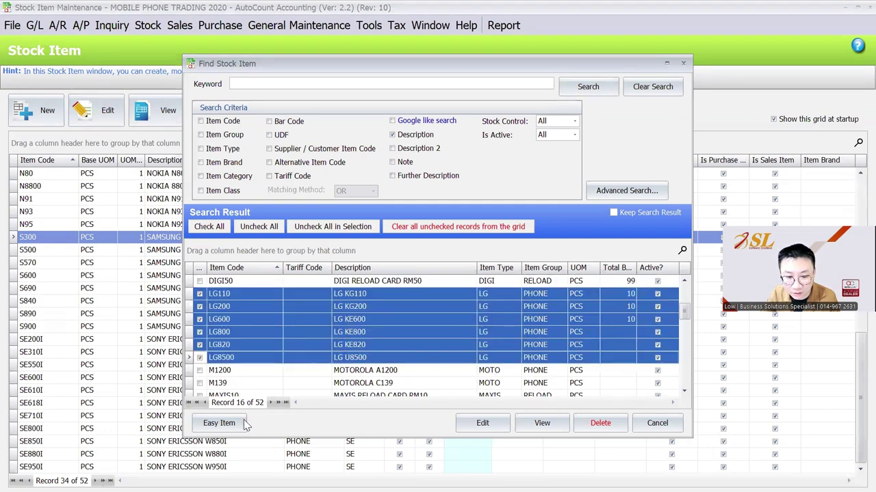
pyautogui.click(219, 423)
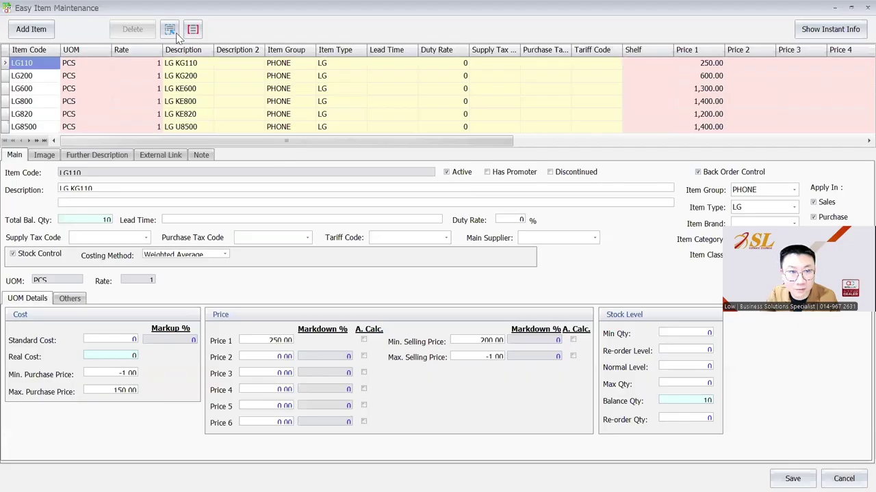
pyautogui.click(171, 30)
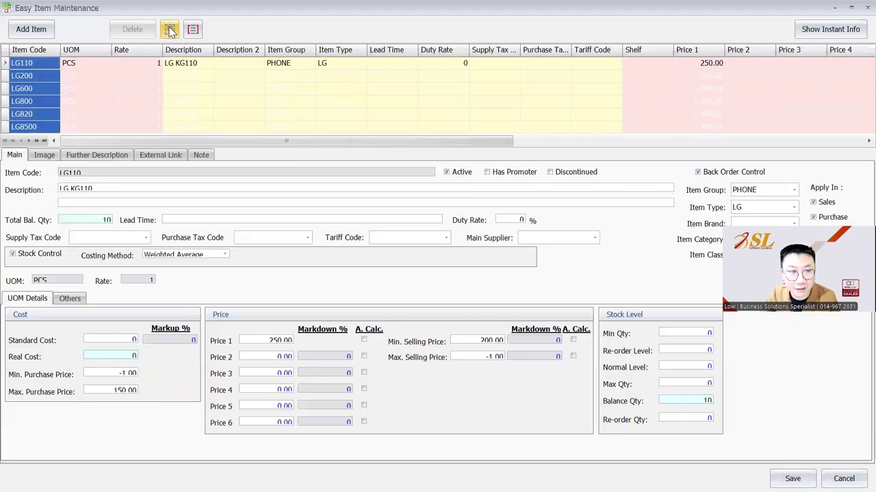
pyautogui.click(193, 30)
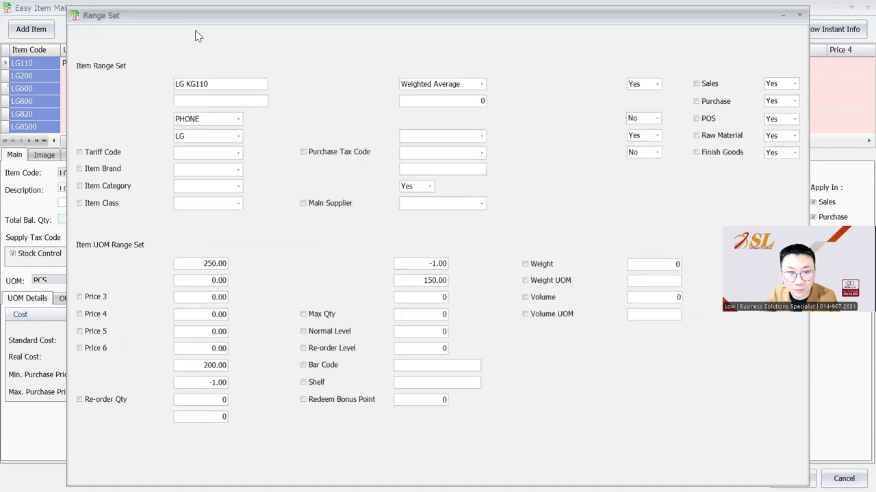
pyautogui.click(102, 203)
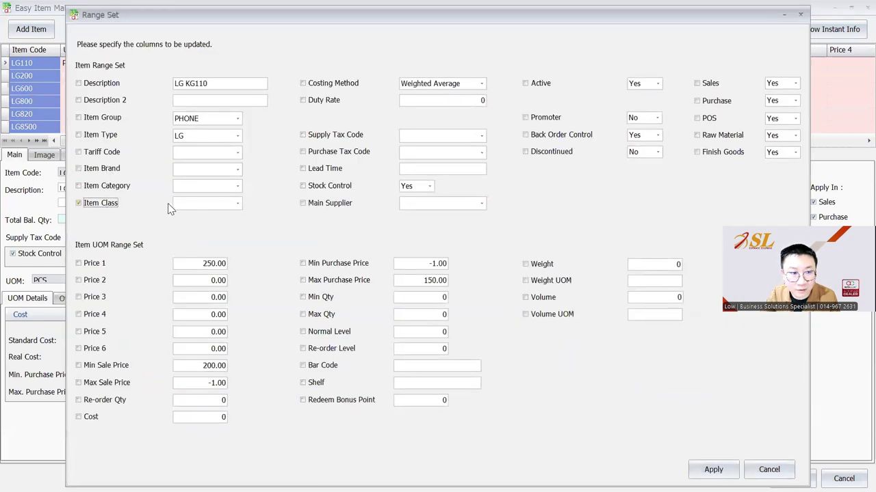
pyautogui.click(205, 203)
pyautogui.click(216, 260)
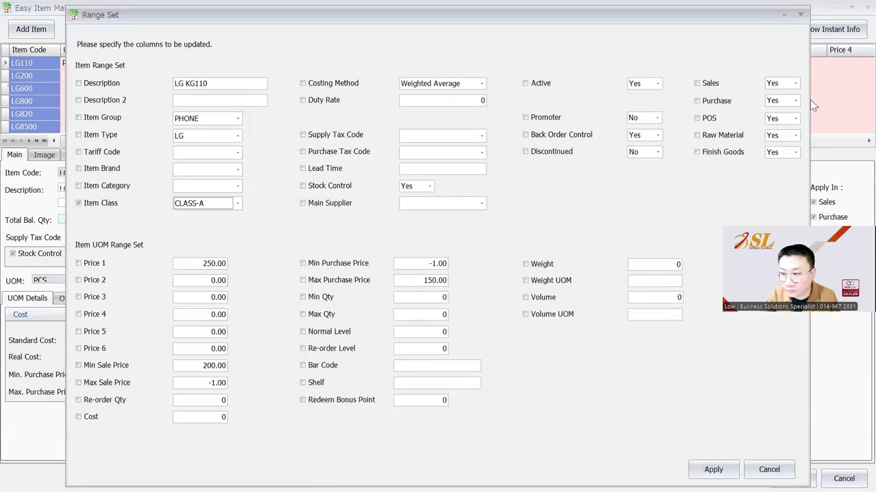
pyautogui.click(800, 13)
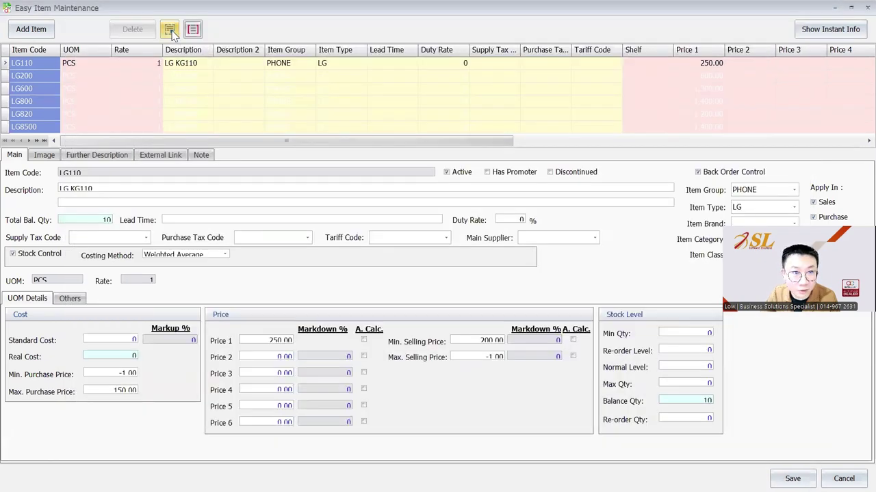
# Step: Range-set the item class to CLASS-A for all selected LG items and save the changes in Easy Item Maintenance
pyautogui.click(170, 30)
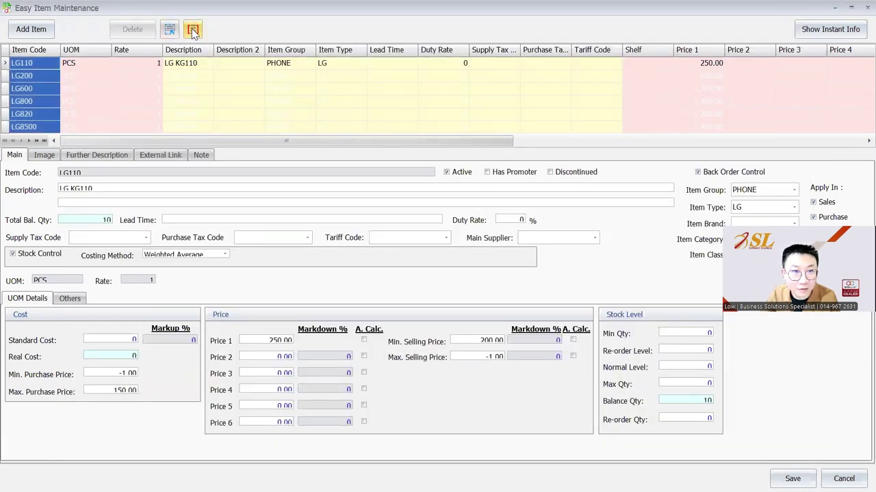
pyautogui.click(193, 32)
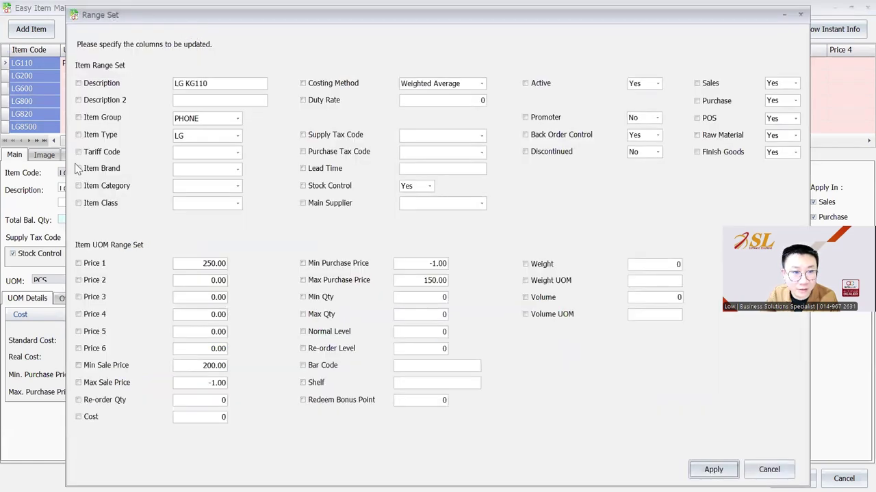
pyautogui.click(78, 203)
pyautogui.click(237, 203)
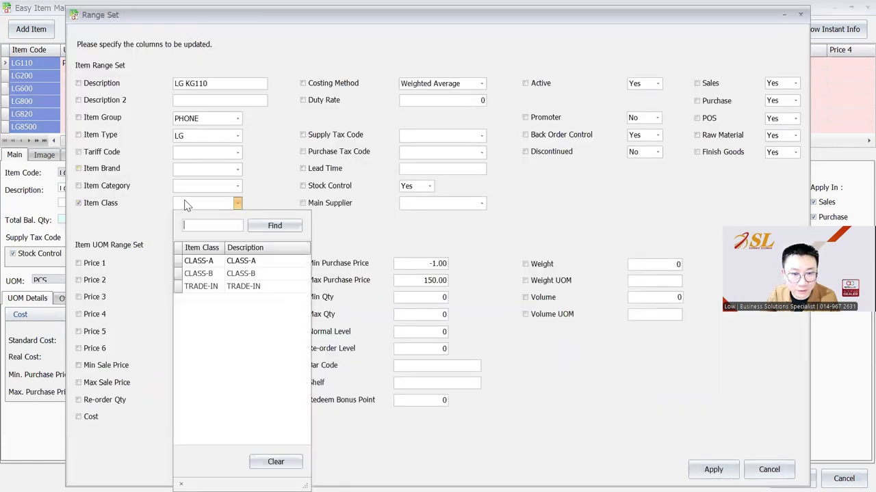
pyautogui.click(205, 261)
pyautogui.click(731, 468)
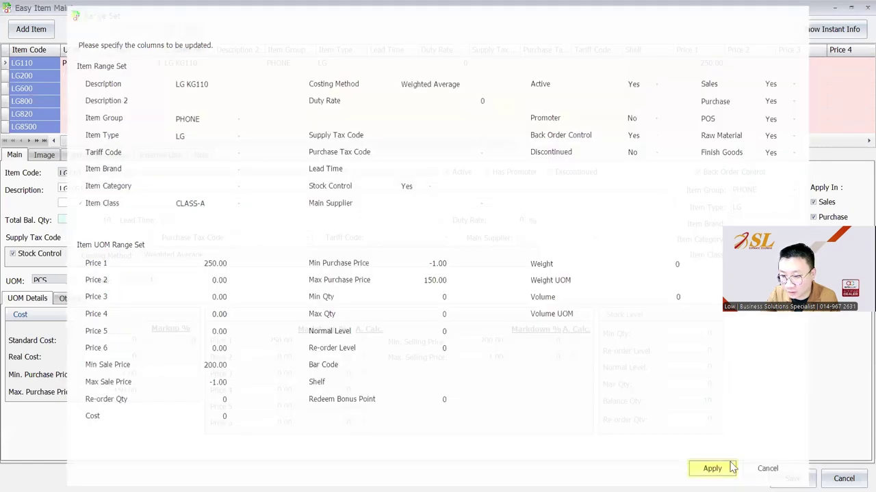
pyautogui.click(790, 479)
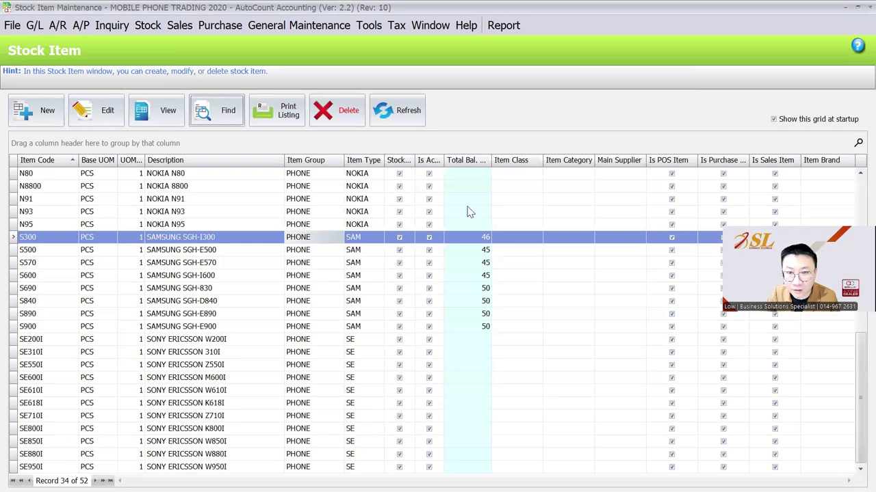
# Step: Refresh the stock item list and check the item class of the LG items, including in LG110's item record
pyautogui.click(398, 124)
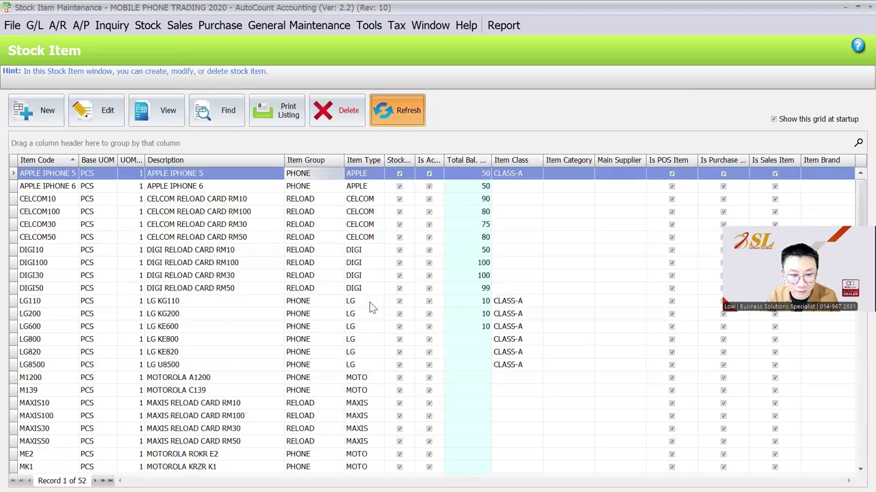
pyautogui.click(205, 304)
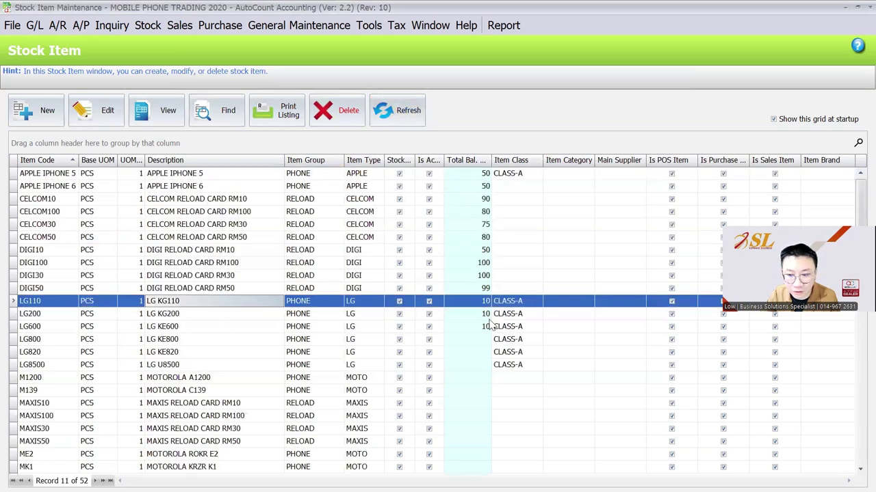
pyautogui.click(516, 368)
pyautogui.scroll(-1, 517, 370)
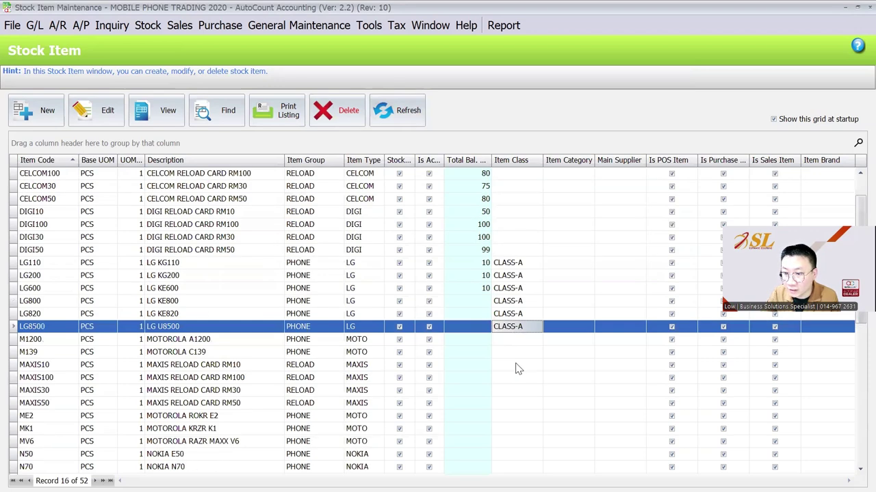
pyautogui.click(510, 263)
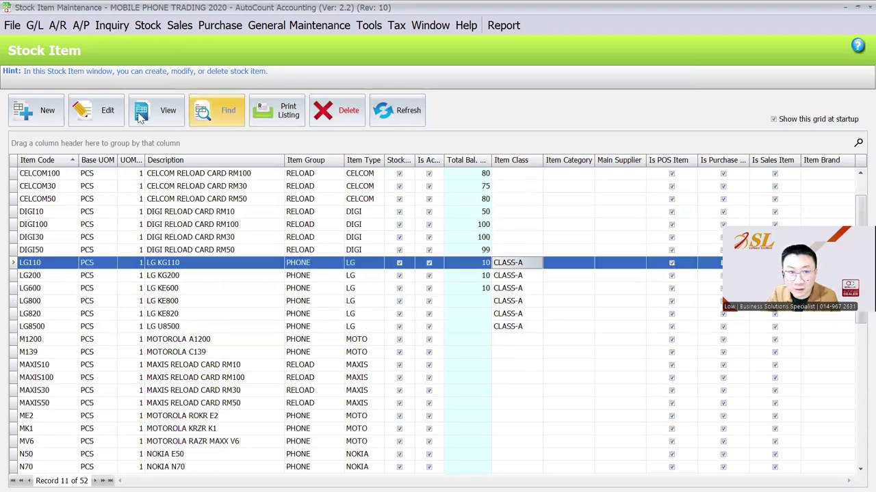
pyautogui.click(96, 111)
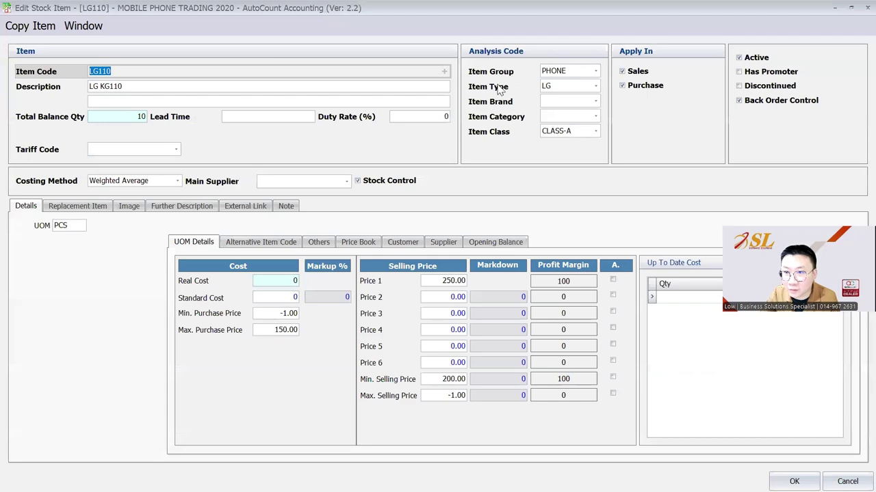
pyautogui.click(866, 7)
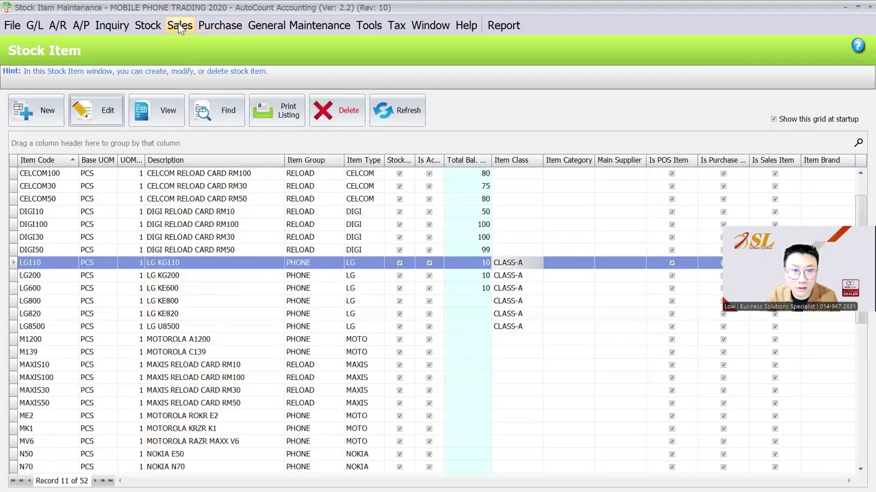
pyautogui.click(180, 26)
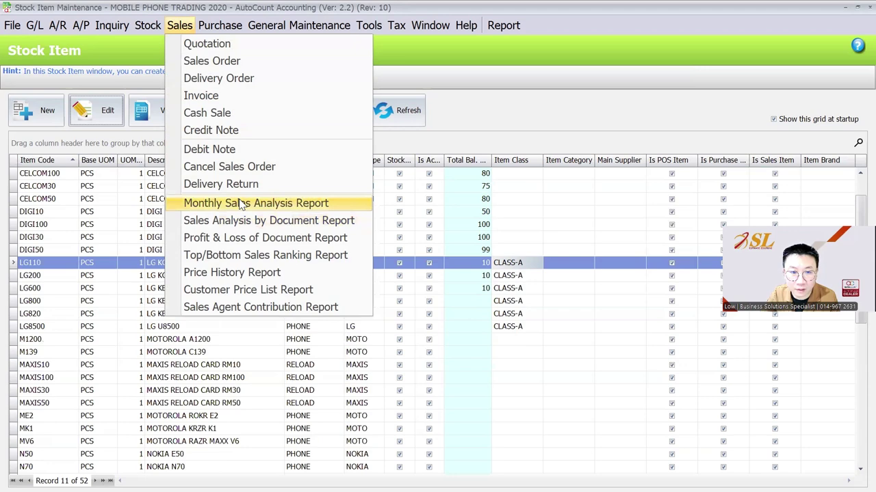
pyautogui.click(717, 366)
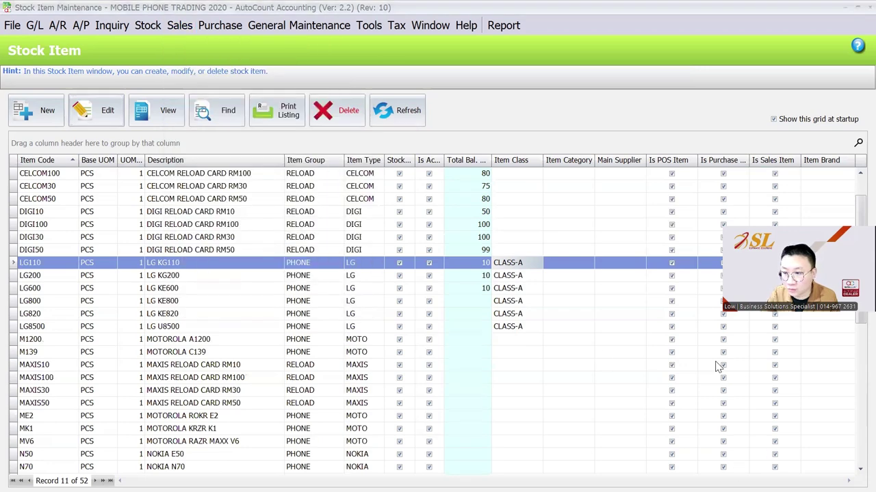
# Step: Close Stock Item Maintenance and run the Stock Balance Report with Stock Class filtered by multi-select to CLASS-A
pyautogui.press('Escape')
pyautogui.click(146, 25)
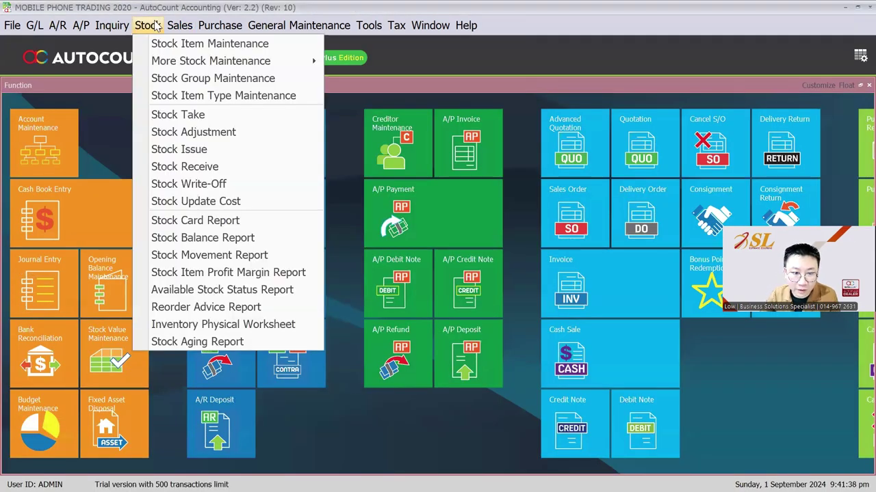
pyautogui.click(209, 238)
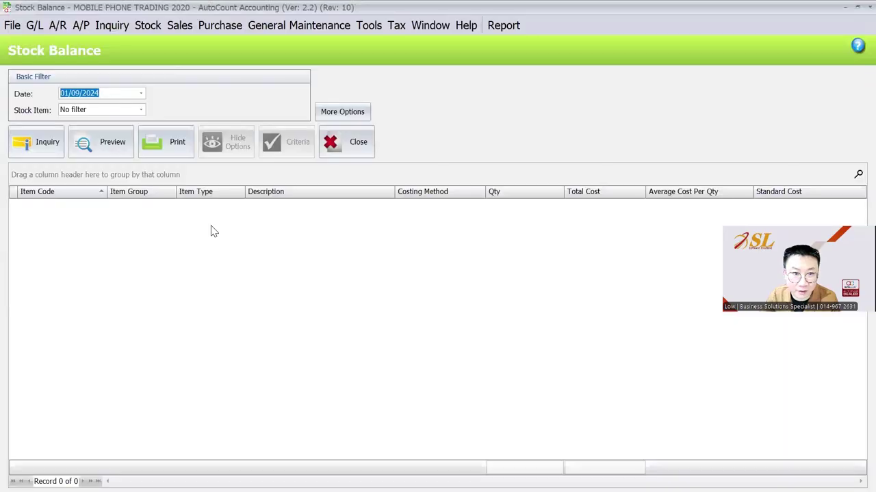
pyautogui.click(363, 113)
pyautogui.click(322, 146)
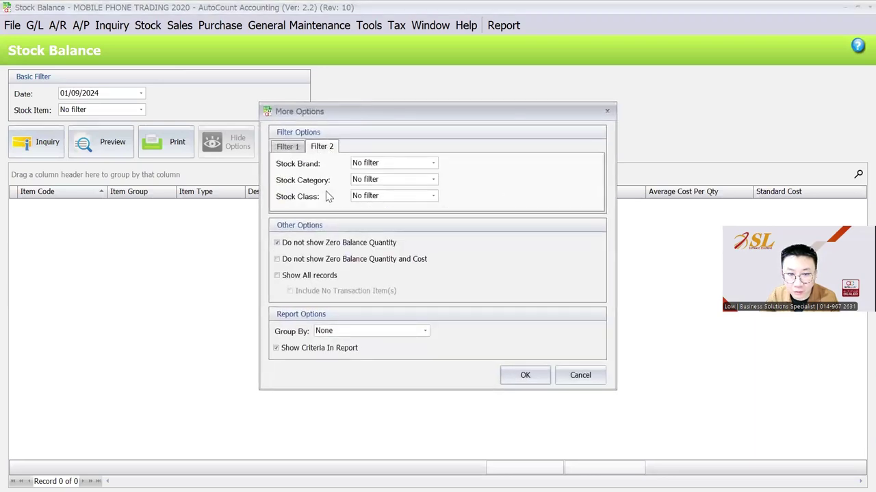
pyautogui.click(375, 198)
pyautogui.click(383, 231)
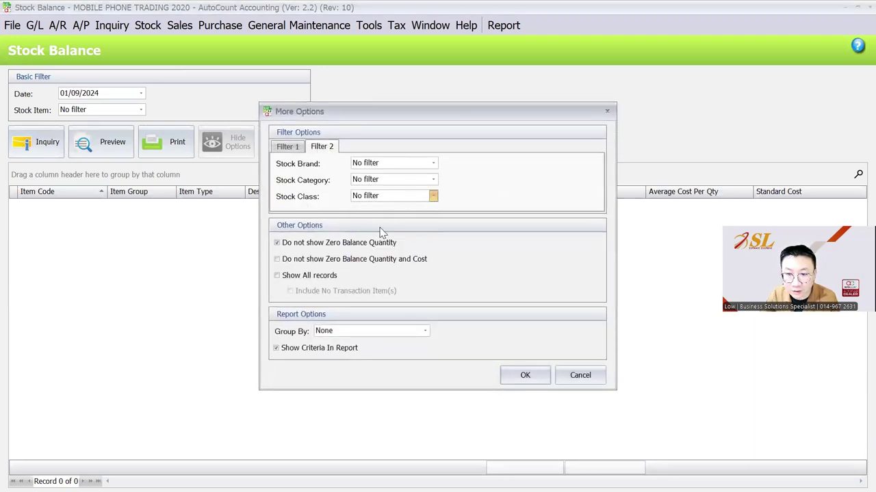
pyautogui.click(245, 174)
pyautogui.click(588, 366)
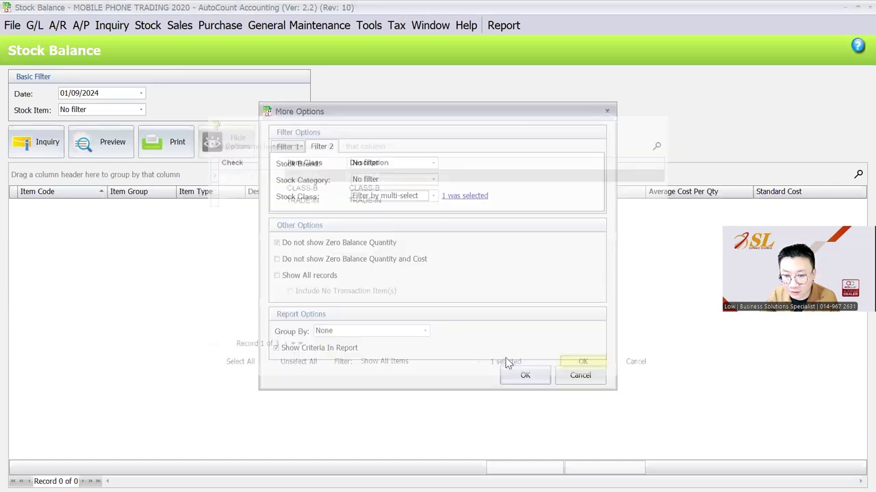
pyautogui.click(524, 377)
pyautogui.click(38, 141)
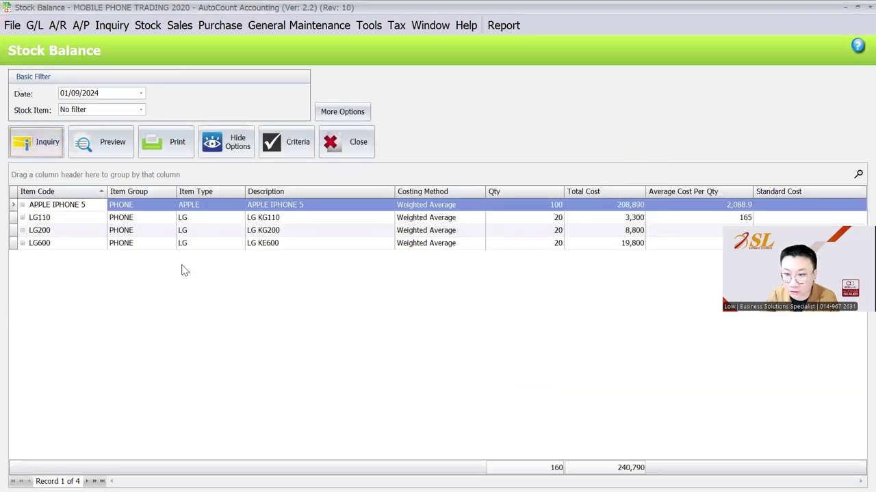
# Step: Run the Monthly Sales Analysis Report with Group Level 1 set to Item Class and examine the September 2024 amount
pyautogui.click(182, 25)
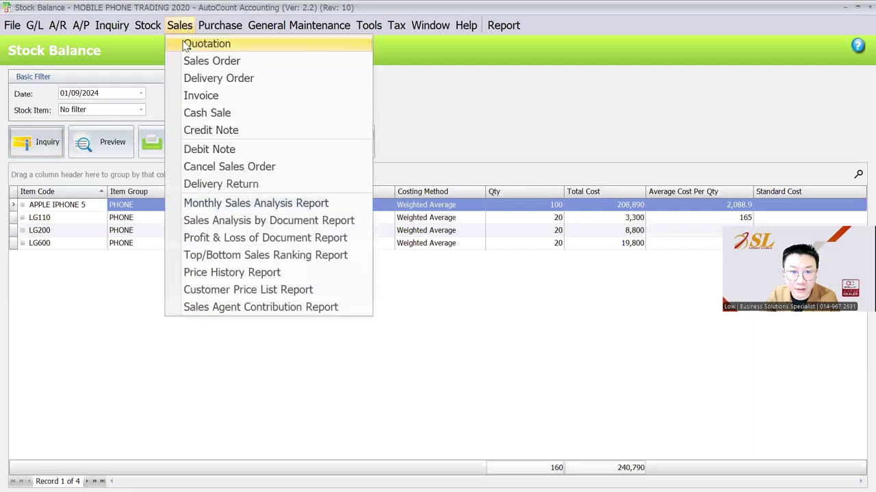
pyautogui.click(234, 205)
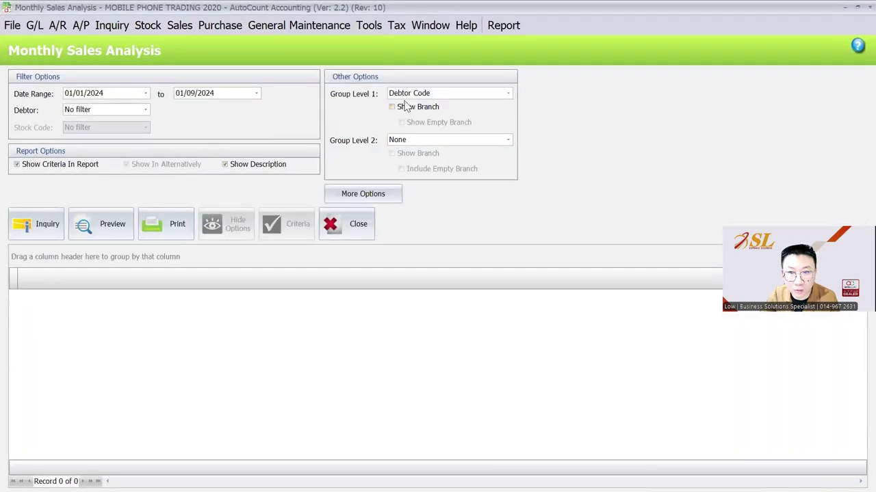
pyautogui.click(408, 96)
pyautogui.scroll(-2, 413, 137)
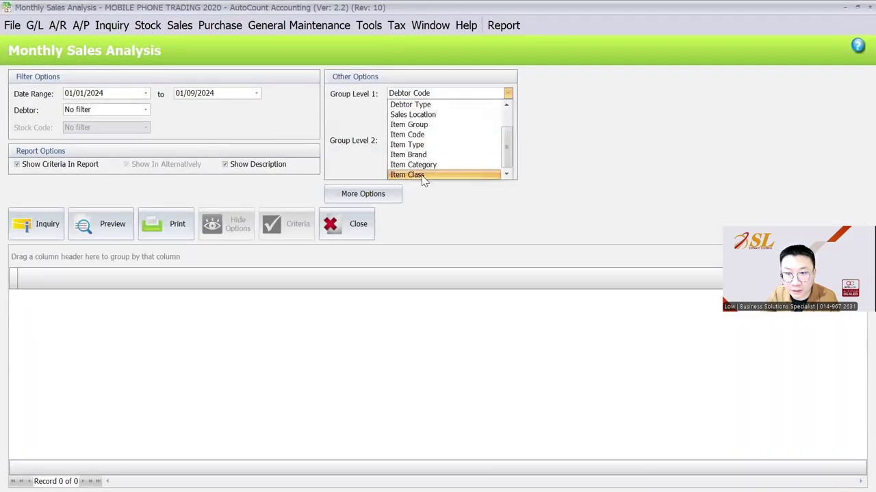
pyautogui.click(422, 176)
pyautogui.click(432, 95)
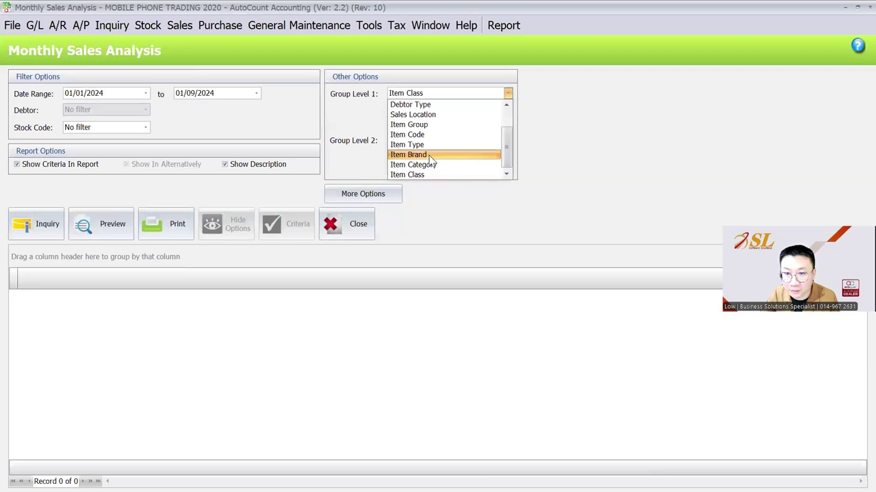
pyautogui.click(424, 175)
pyautogui.click(41, 222)
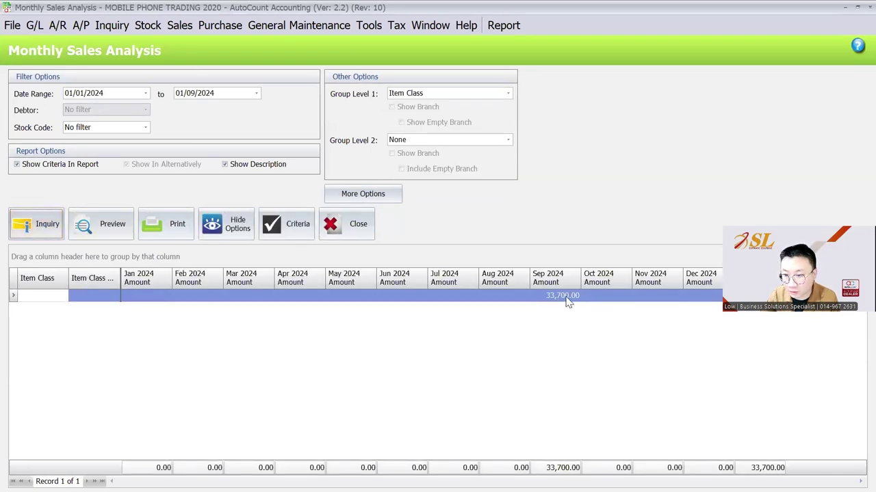
pyautogui.click(561, 300)
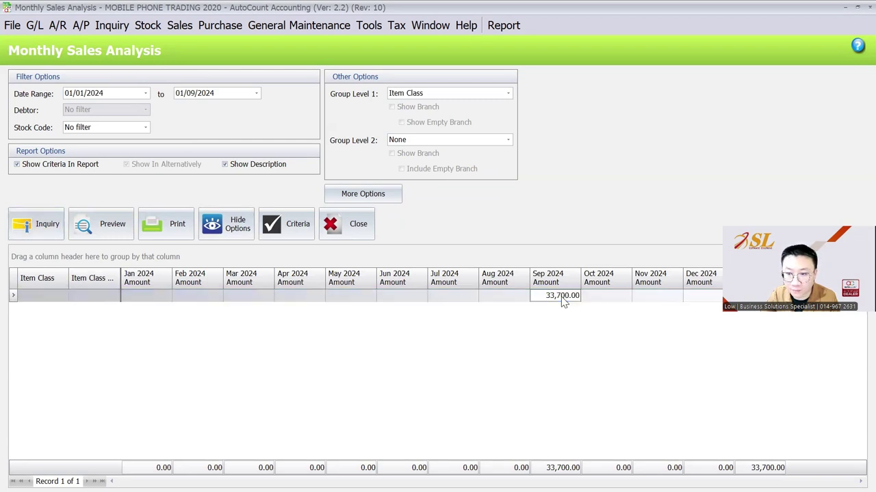
# Step: Rerun the monthly sales analysis with Group Level 1 set to Item Group and examine the RELOAD row's September amount
pyautogui.click(435, 93)
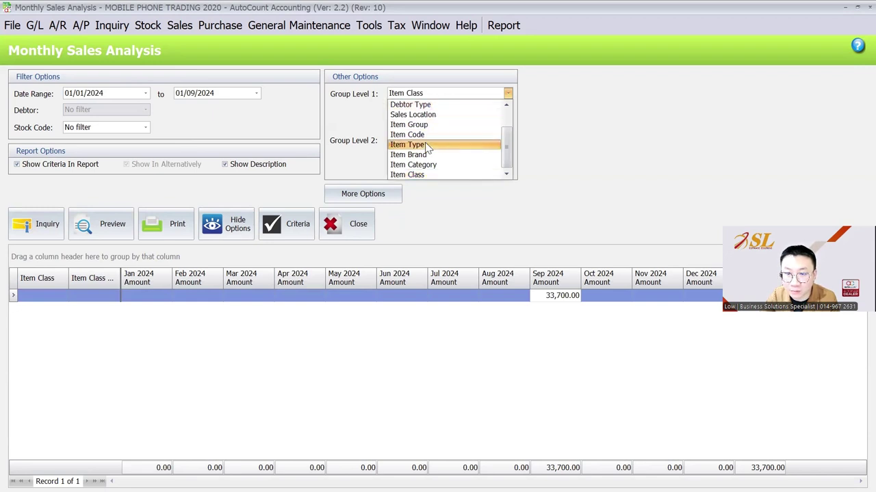
pyautogui.click(429, 125)
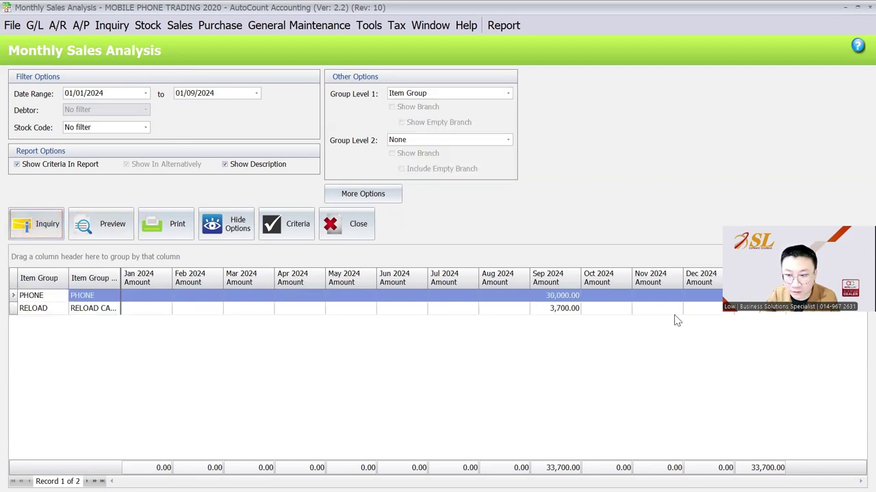
pyautogui.click(565, 308)
pyautogui.click(438, 93)
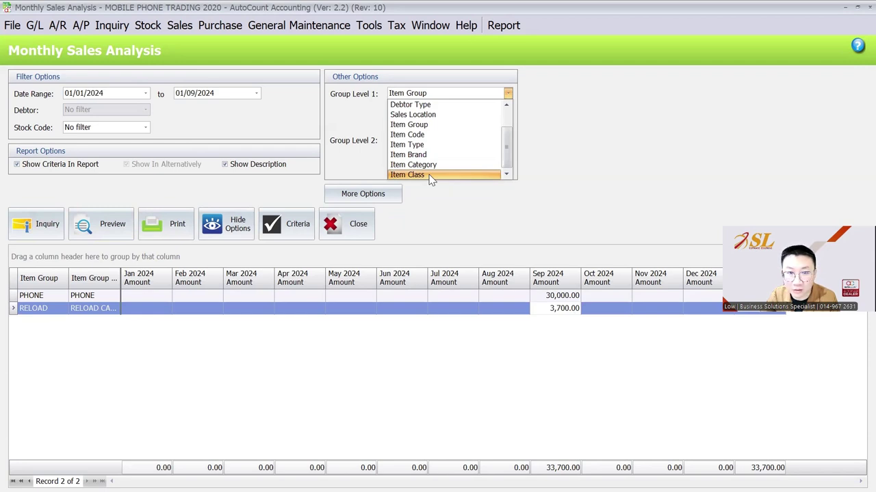
# Step: Run the Monthly Purchase Analysis Report with Group Level 1 set to Item Class and examine the CLASS-A row
pyautogui.click(220, 26)
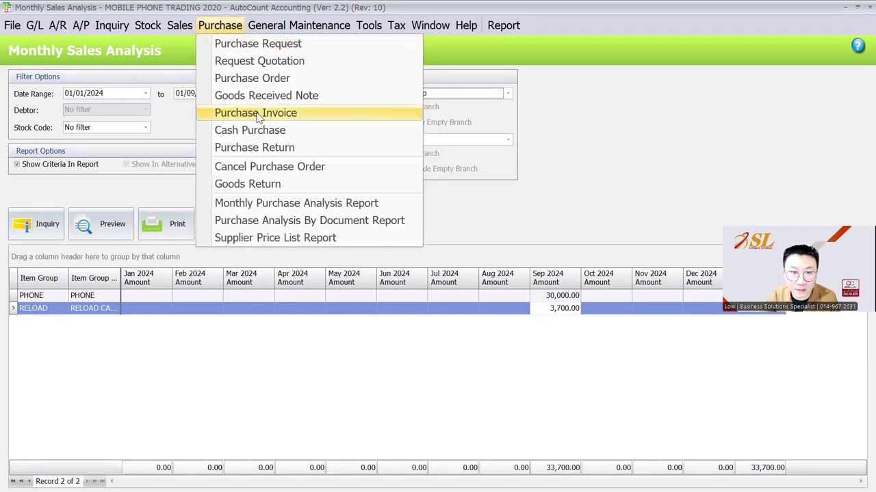
pyautogui.click(280, 203)
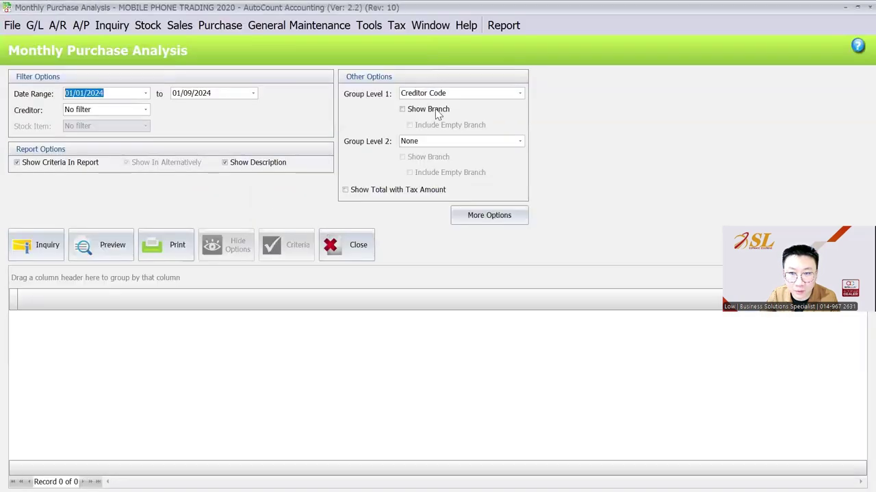
pyautogui.click(439, 95)
pyautogui.scroll(-1, 440, 166)
pyautogui.click(438, 174)
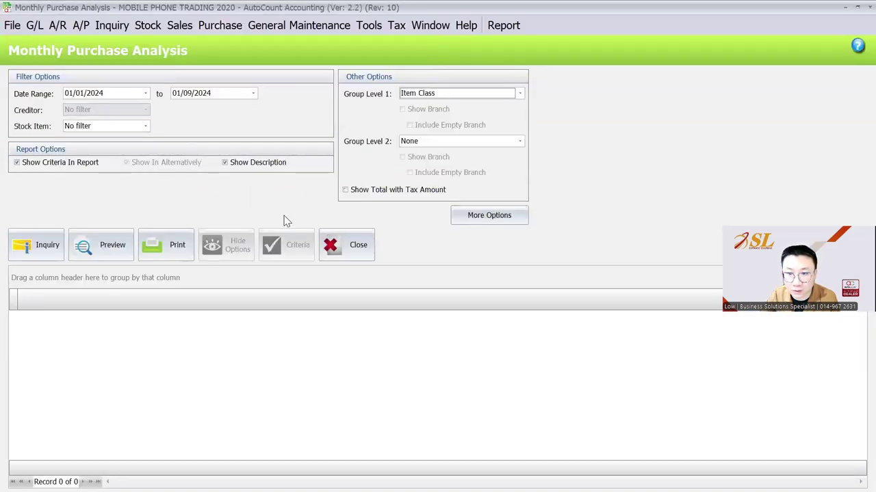
pyautogui.click(55, 250)
pyautogui.click(97, 332)
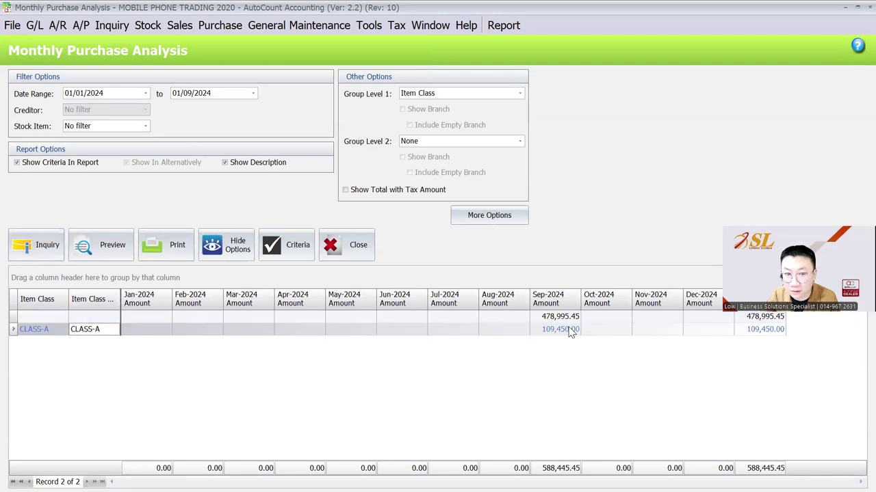
# Step: Open Stock Item Maintenance to show the stock item list again
pyautogui.click(207, 30)
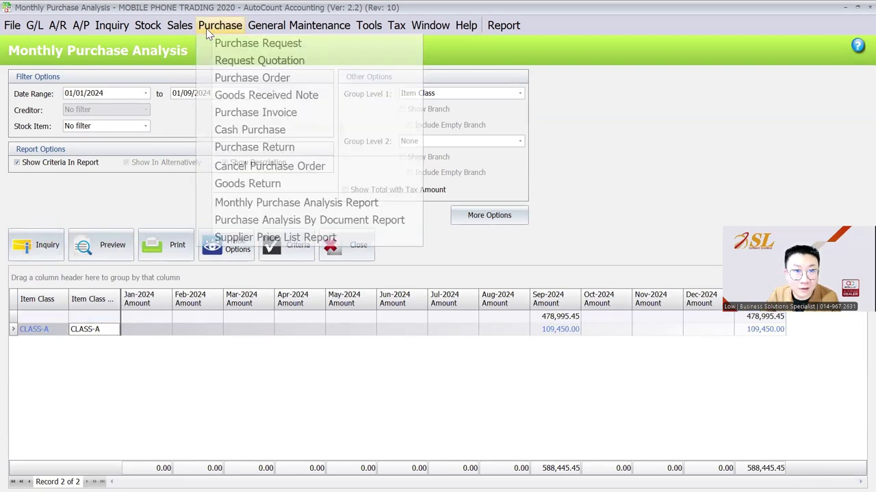
pyautogui.moveTo(149, 29)
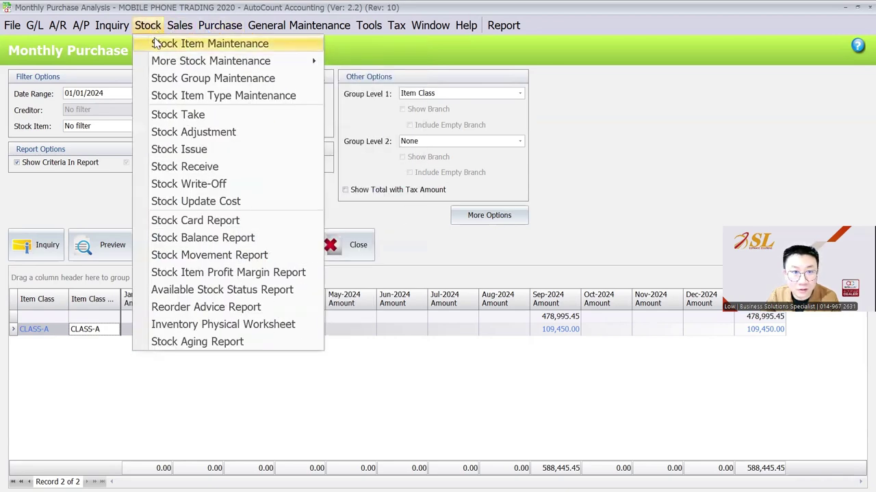
pyautogui.click(156, 43)
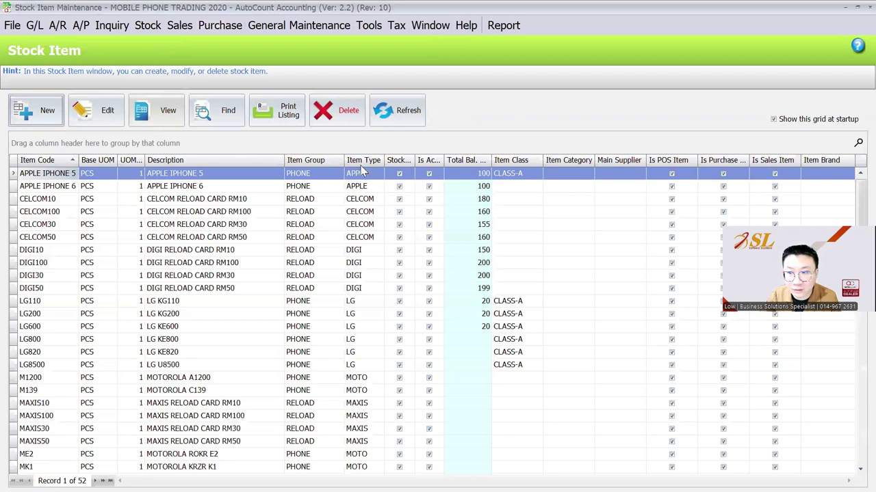
# Step: Open APPLE IPHONE 5 for editing, switch the form to the advanced item layout, and examine its Apply In options
pyautogui.doubleClick(361, 171)
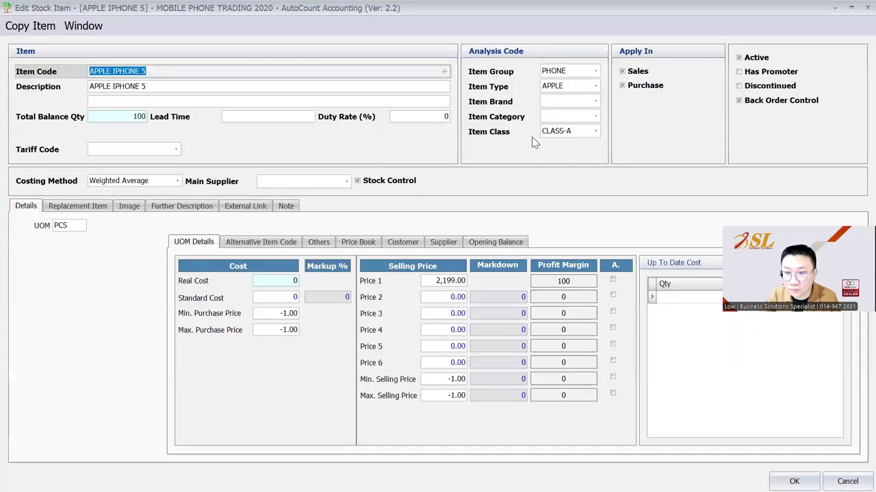
pyautogui.rightClick(630, 123)
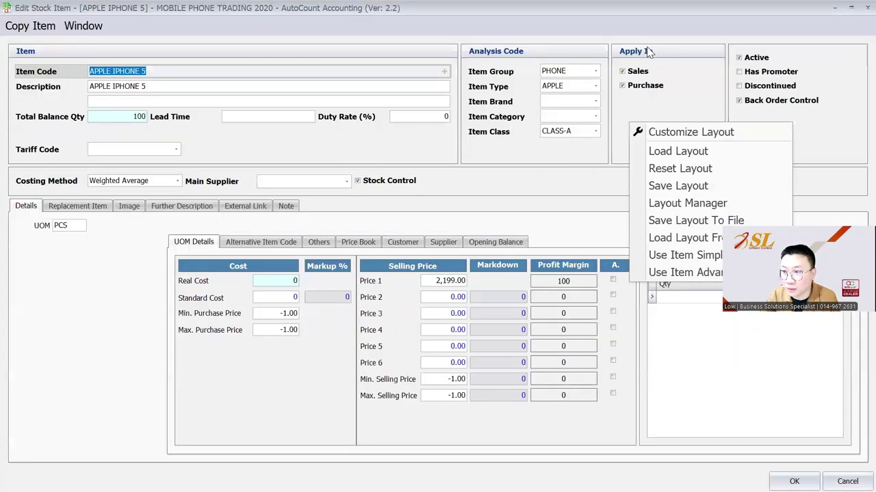
pyautogui.click(687, 273)
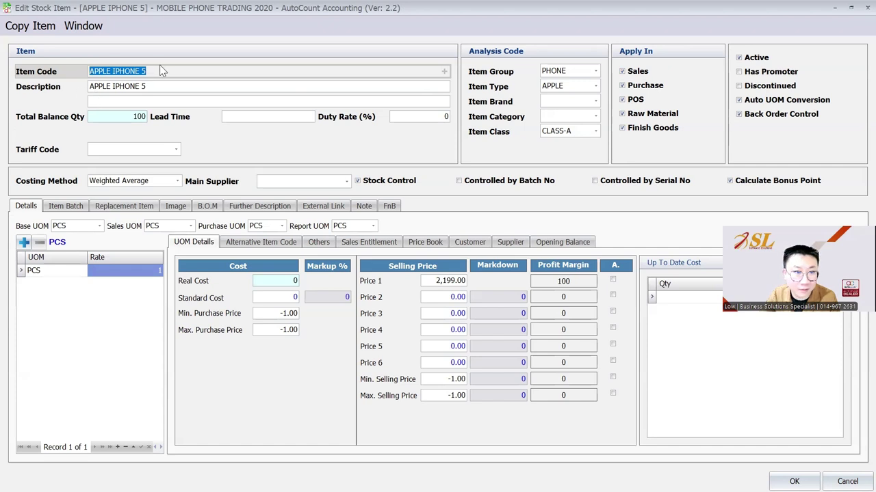
pyautogui.moveTo(149, 72); pyautogui.dragTo(87, 77)
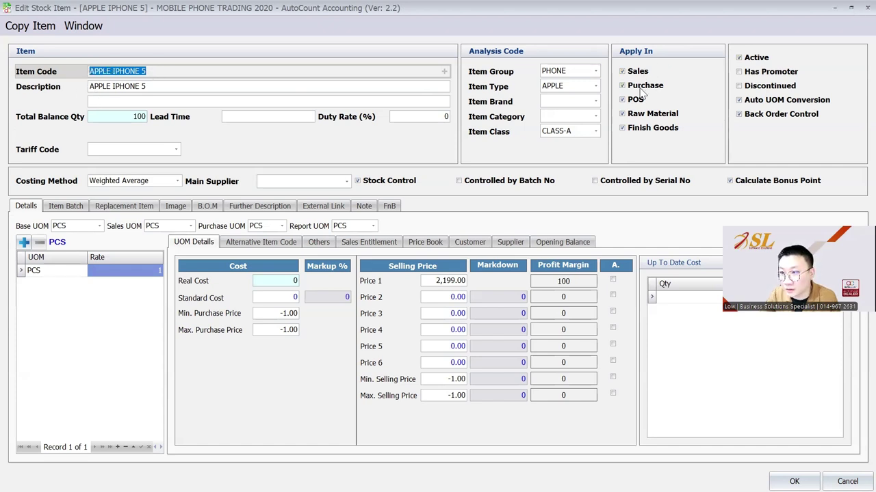
pyautogui.click(834, 9)
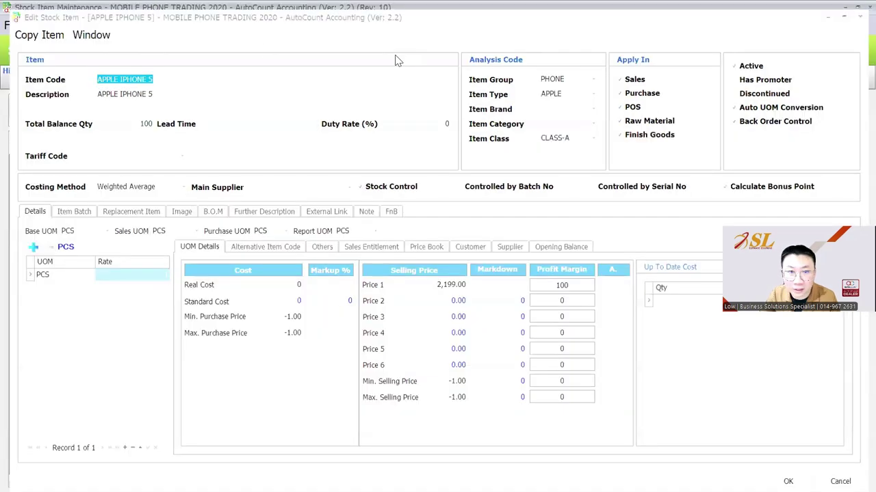
# Step: Search the item codes for PHONE in a new invoice for BEST PHONE SDN BHD, and discard the invoice
pyautogui.click(152, 24)
pyautogui.click(197, 93)
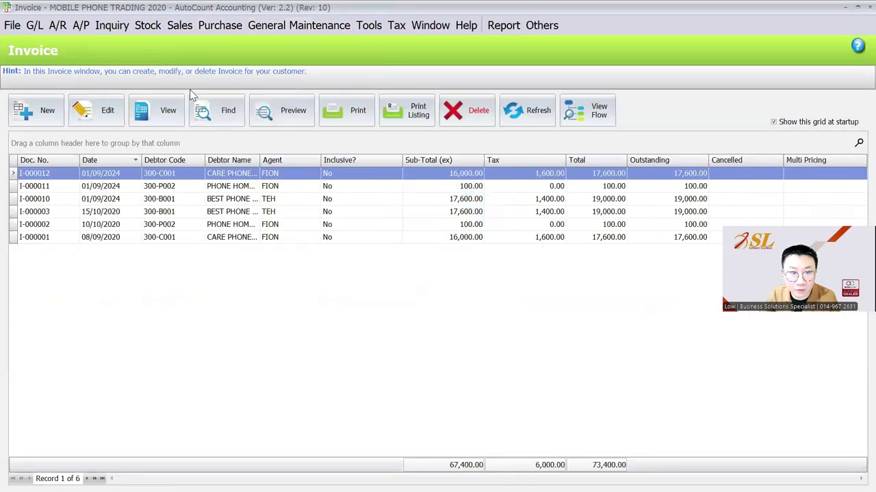
pyautogui.click(36, 110)
pyautogui.click(184, 134)
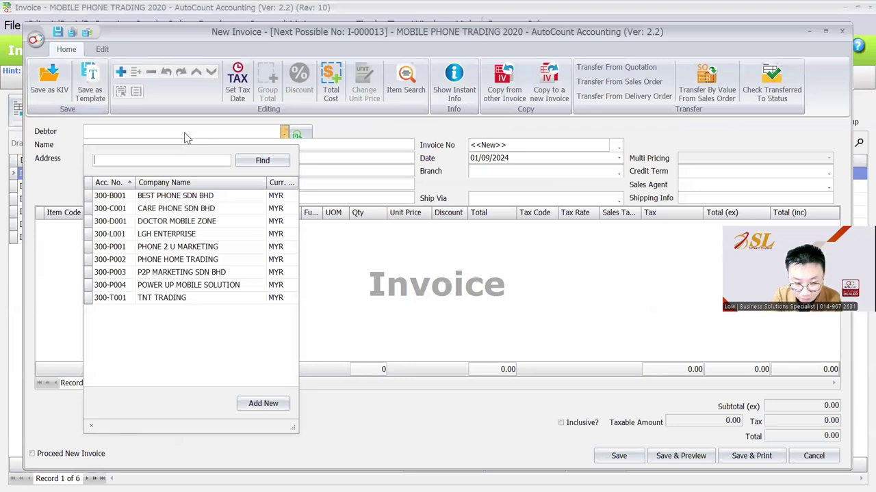
pyautogui.click(184, 196)
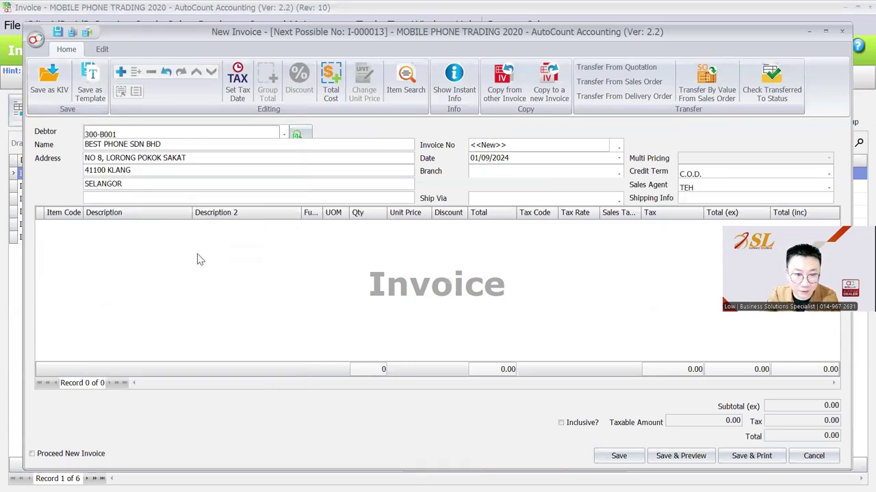
pyautogui.rightClick(95, 253)
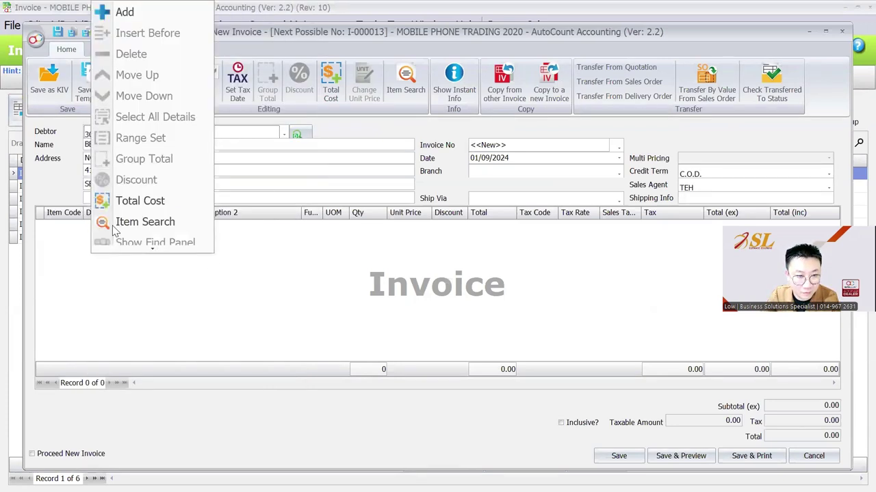
pyautogui.click(127, 11)
pyautogui.write('PHONE')
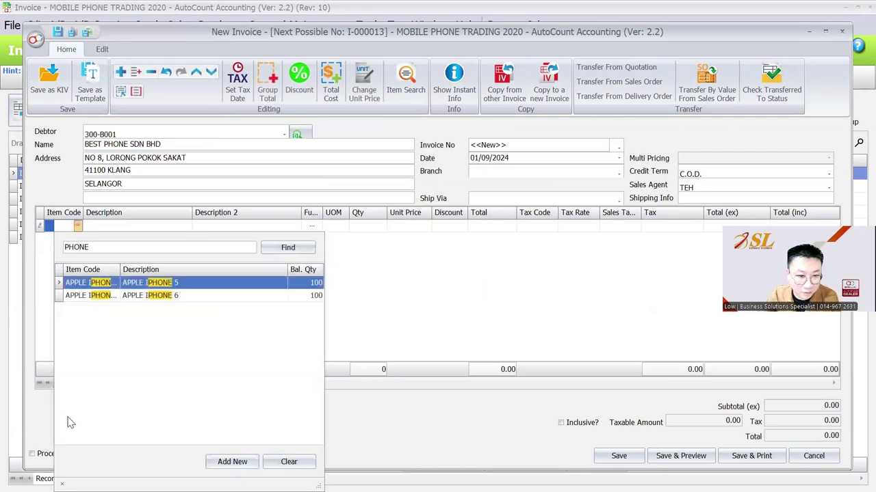
pyautogui.click(842, 32)
pyautogui.click(433, 271)
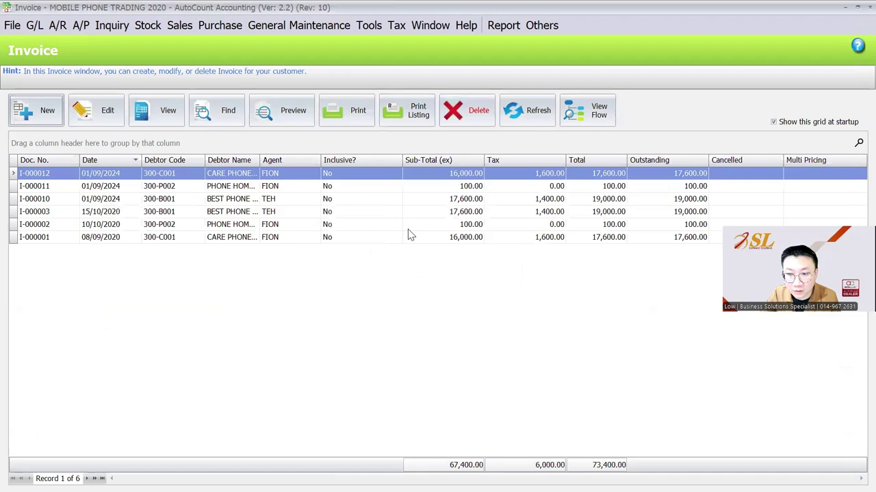
# Step: Disable Sales under Apply In for stock item APPLE IPHONE 5 and save the item
pyautogui.click(148, 25)
pyautogui.click(209, 43)
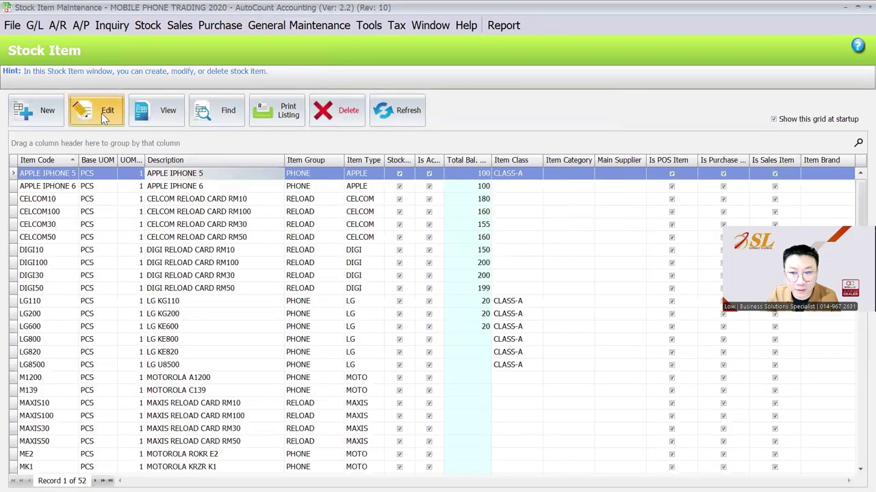
pyautogui.click(101, 113)
pyautogui.click(630, 72)
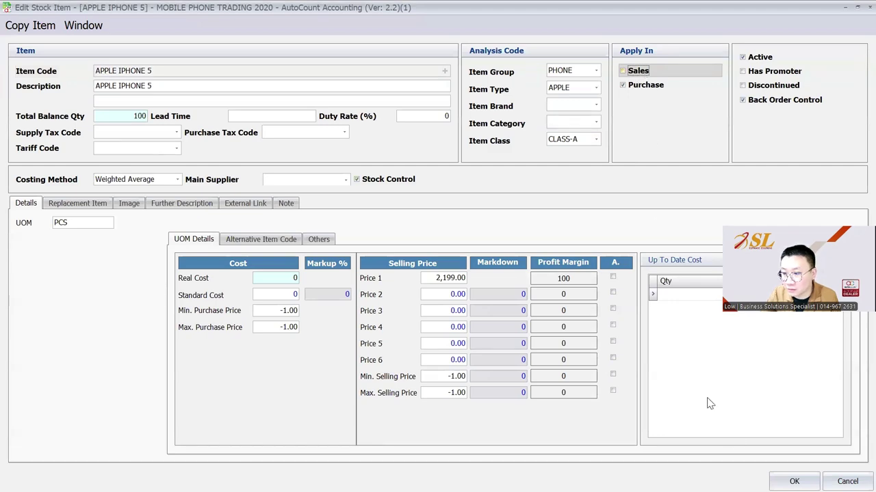
pyautogui.click(794, 481)
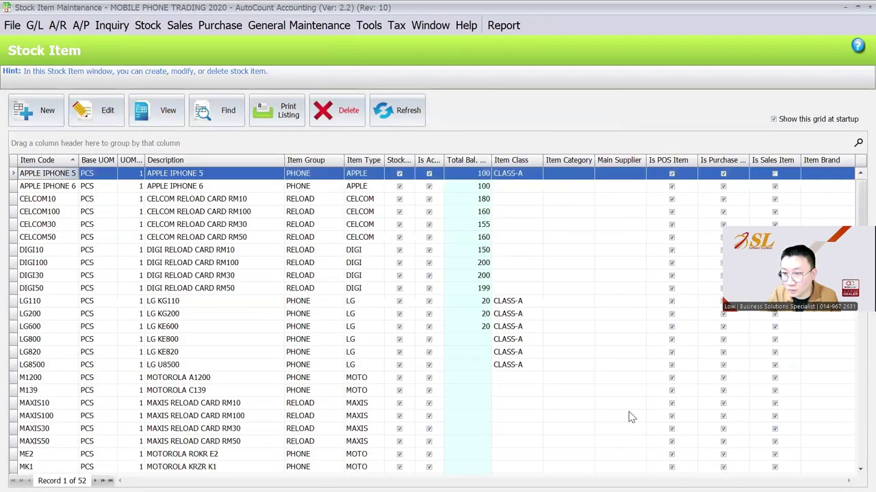
# Step: Check which PHONE items can be picked on another new invoice for BEST PHONE SDN BHD, and discard it
pyautogui.click(180, 25)
pyautogui.click(200, 96)
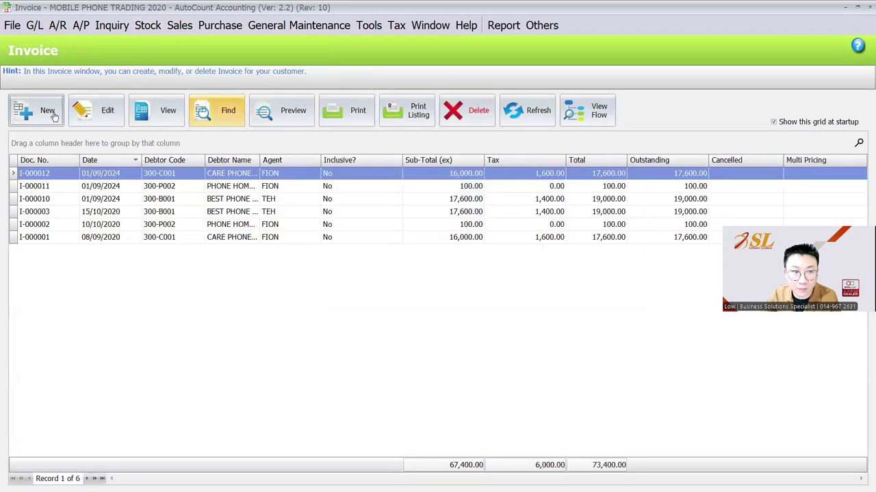
pyautogui.click(35, 111)
pyautogui.click(158, 136)
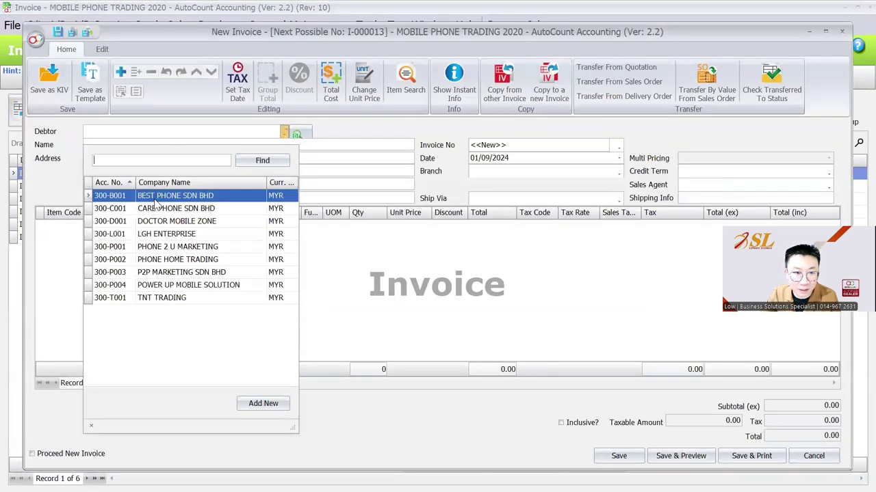
pyautogui.press('Return')
pyautogui.rightClick(134, 234)
pyautogui.click(62, 230)
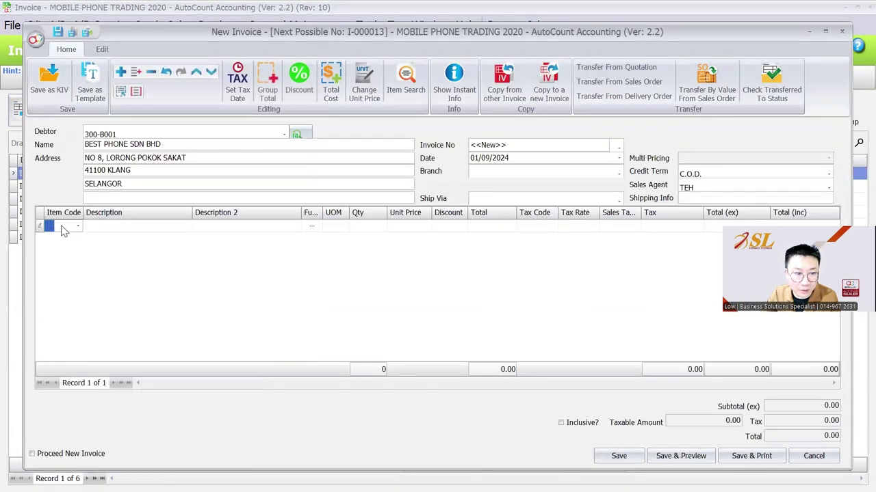
pyautogui.write('PHONE')
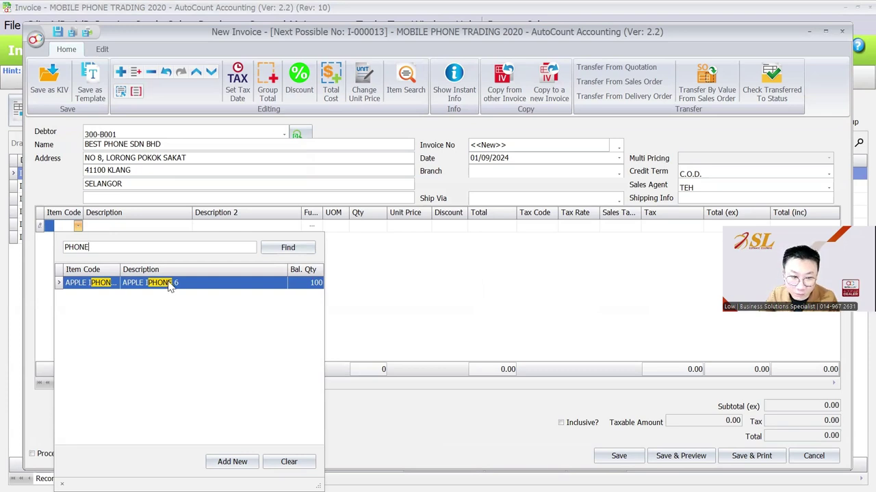
pyautogui.click(841, 32)
pyautogui.click(438, 269)
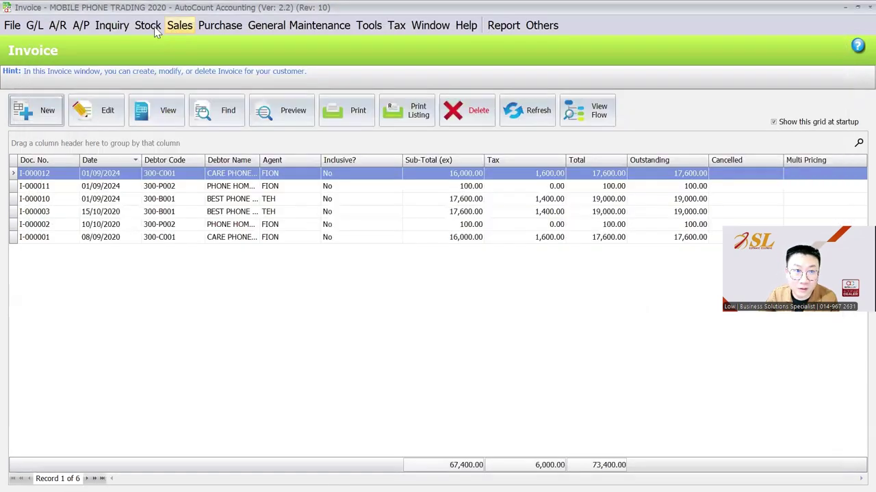
# Step: Reopen stock item APPLE IPHONE 5, disable Purchase and enable Sales under Apply In
pyautogui.click(147, 24)
pyautogui.click(214, 38)
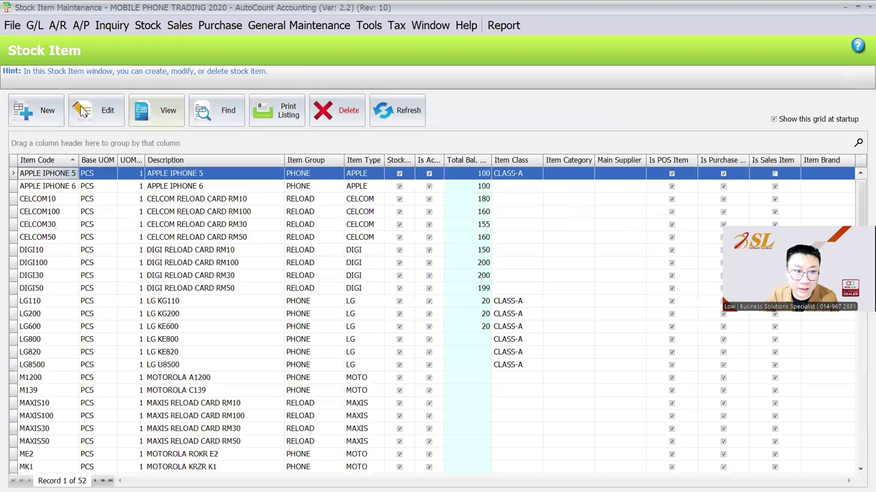
pyautogui.doubleClick(472, 173)
pyautogui.click(633, 88)
pyautogui.click(633, 72)
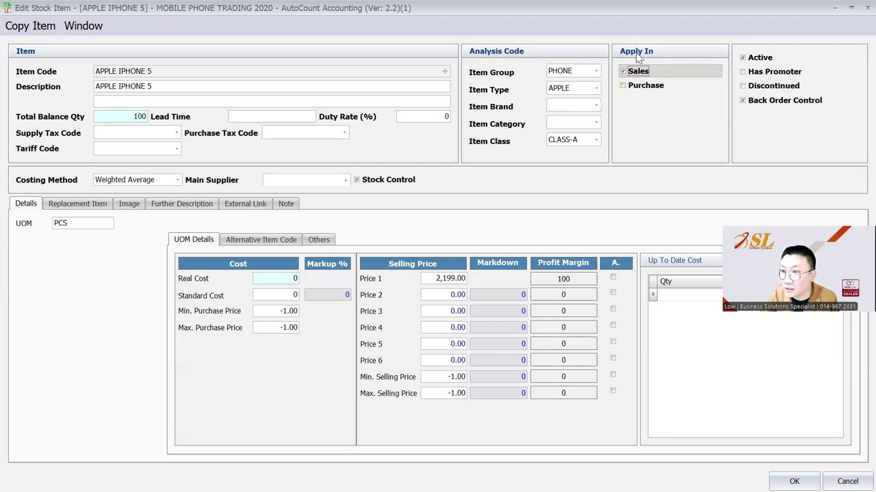
# Step: Switch to the advanced item layout and save the item with Sales, Purchase, POS, Raw Material and Finish Goods enabled
pyautogui.rightClick(688, 101)
pyautogui.click(705, 242)
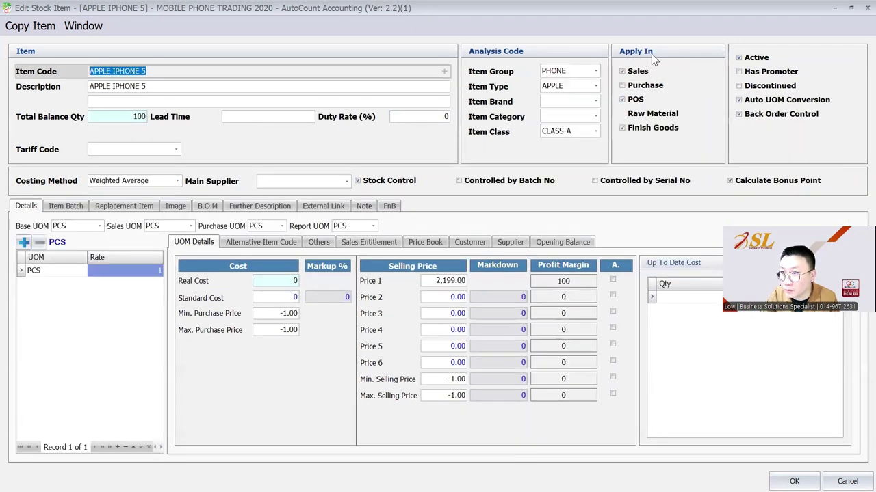
pyautogui.click(645, 85)
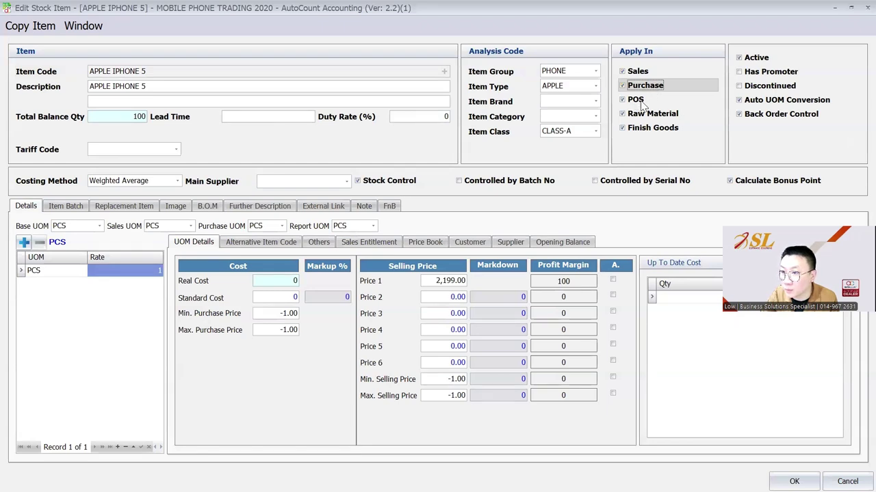
pyautogui.click(637, 100)
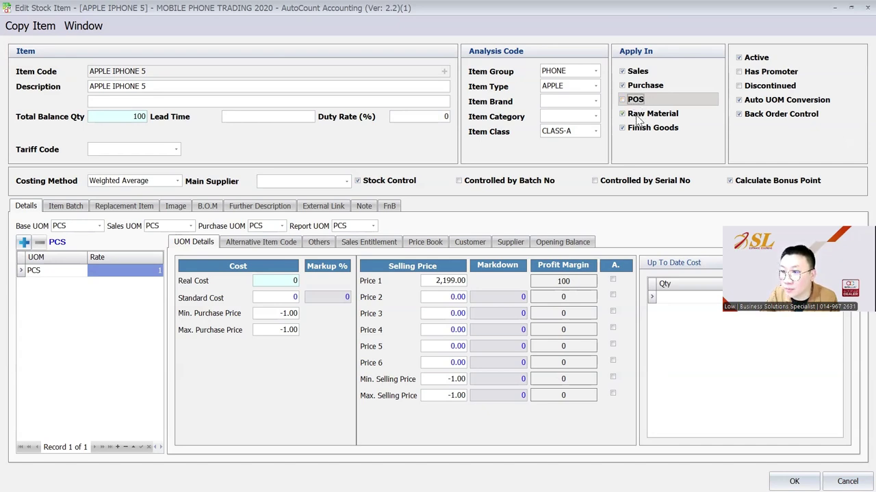
pyautogui.click(639, 130)
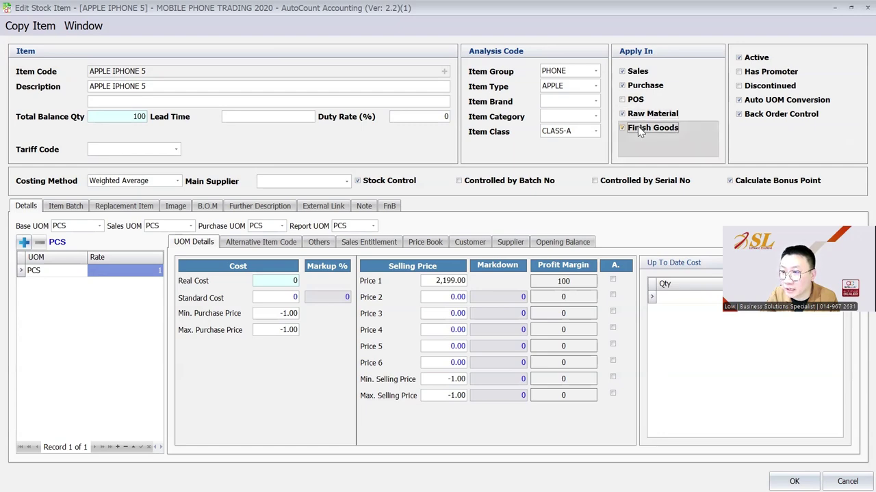
pyautogui.click(638, 100)
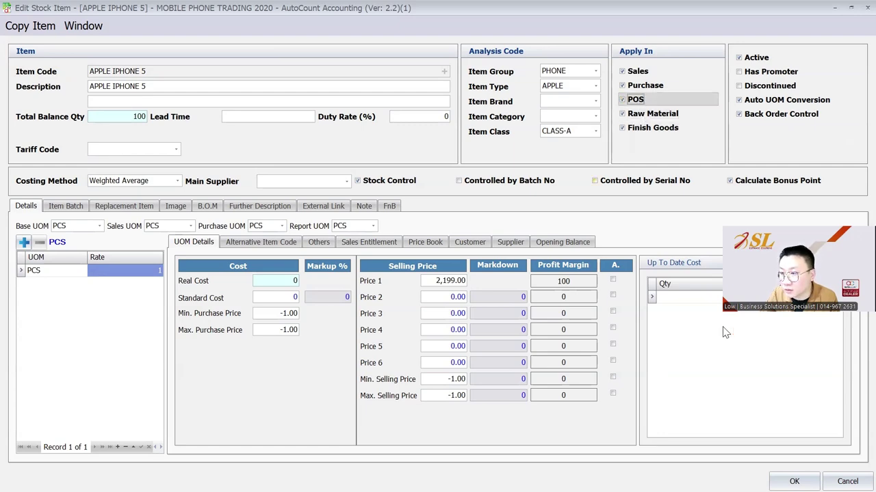
pyautogui.click(794, 481)
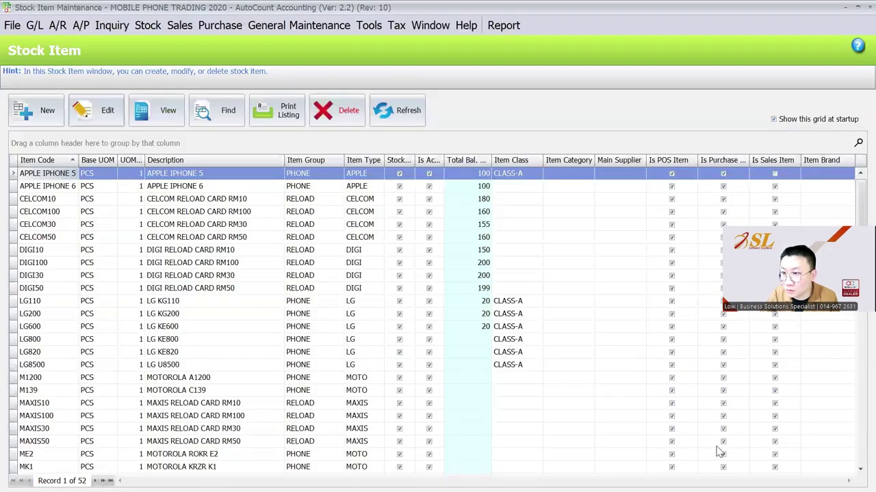
# Step: Enable the Stock Assembly module in Module Setting and confirm the change
pyautogui.click(376, 29)
pyautogui.moveTo(479, 348)
pyautogui.click(631, 369)
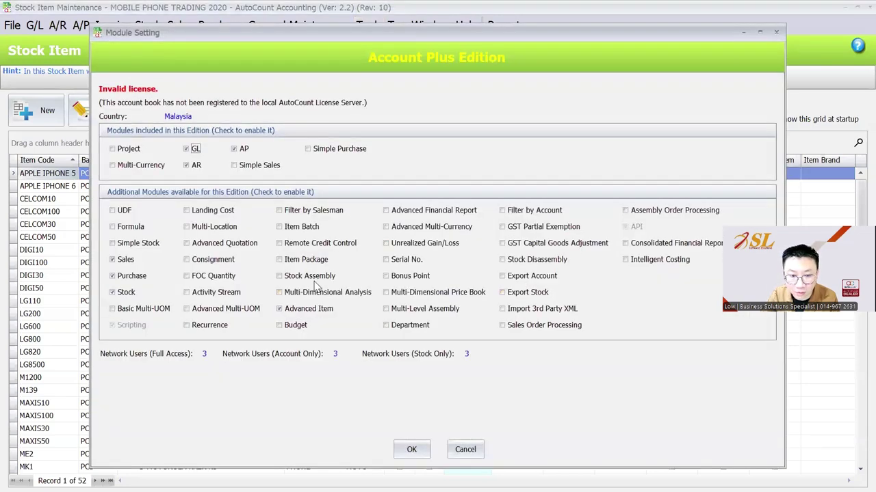
pyautogui.click(312, 277)
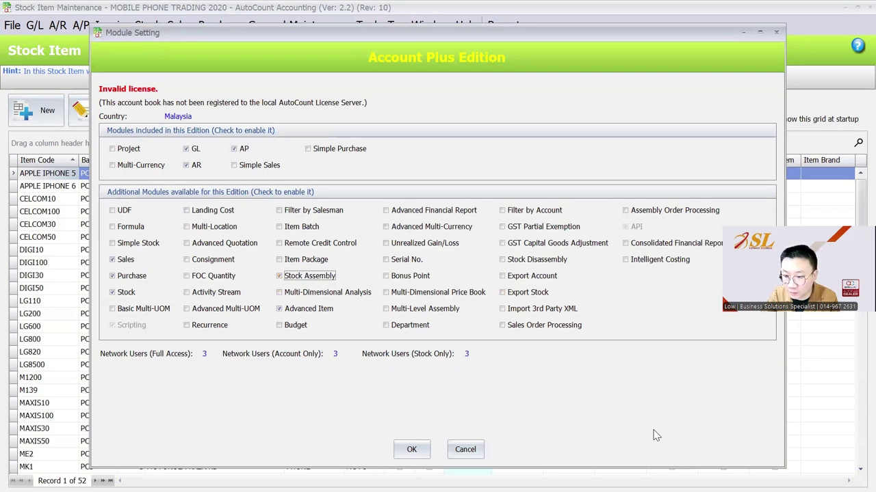
pyautogui.click(411, 450)
# Step: Open APPLE IPHONE 5, try the Raw Material and Finish Goods options under Apply In, and save it with both enabled
pyautogui.doubleClick(334, 173)
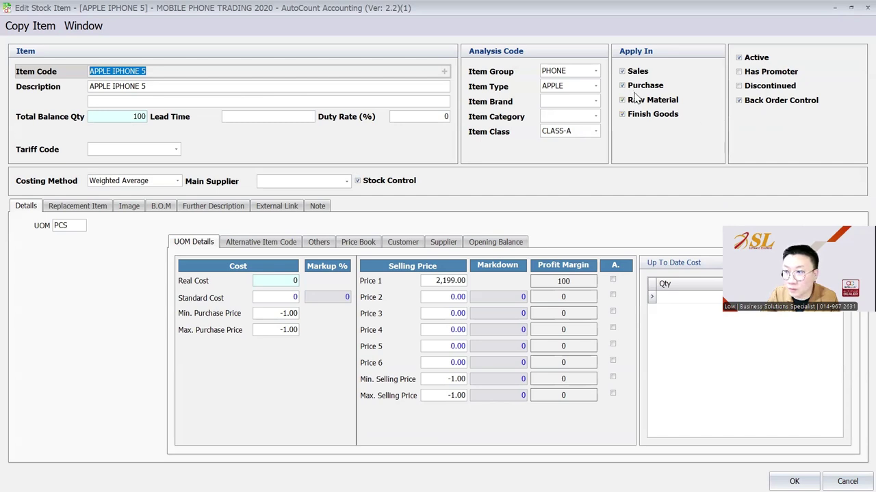
pyautogui.click(643, 101)
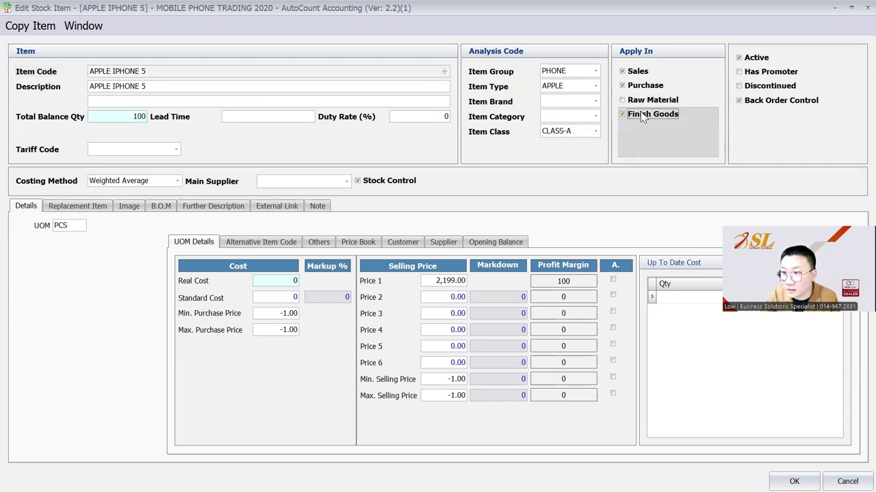
pyautogui.click(647, 115)
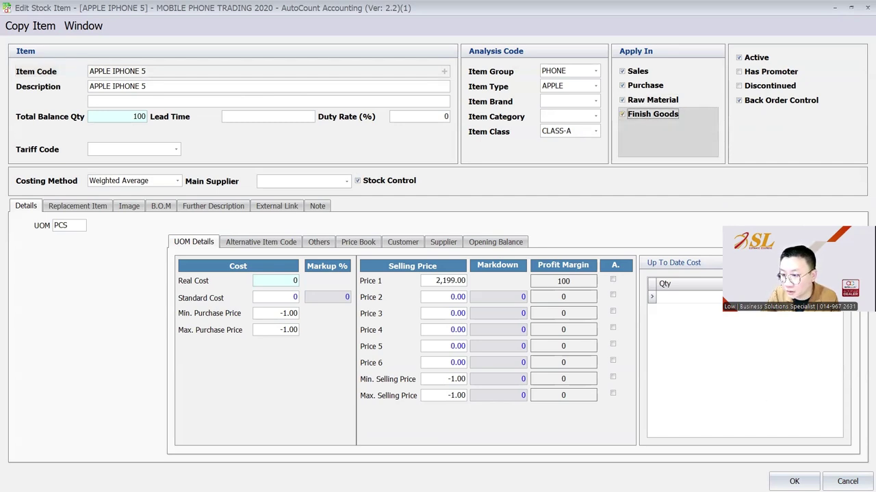
pyautogui.click(794, 481)
# Step: Start a new Item BOM, examine which items the Item Code and Sub Item Code lists offer, and discard it
pyautogui.click(148, 25)
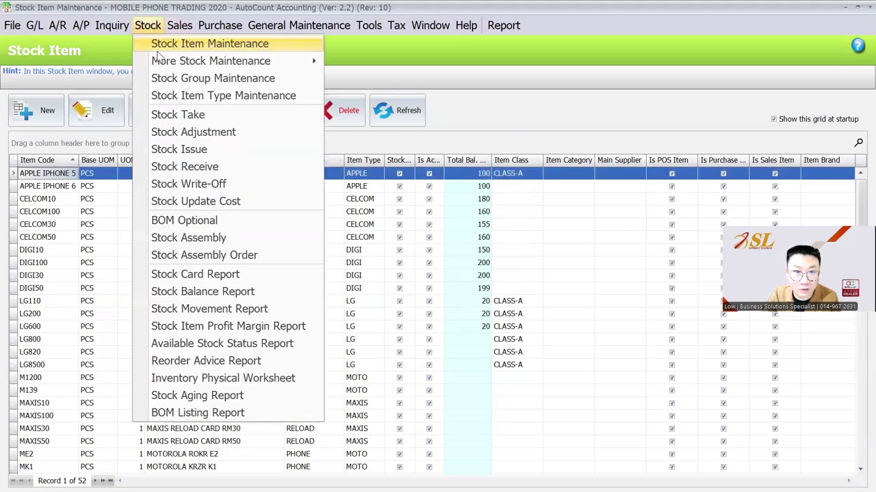
pyautogui.moveTo(181, 64)
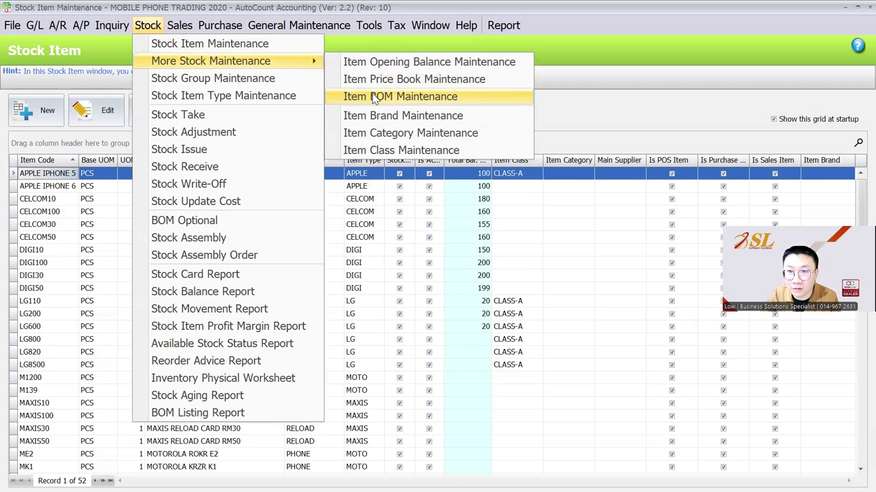
pyautogui.click(374, 100)
pyautogui.click(45, 123)
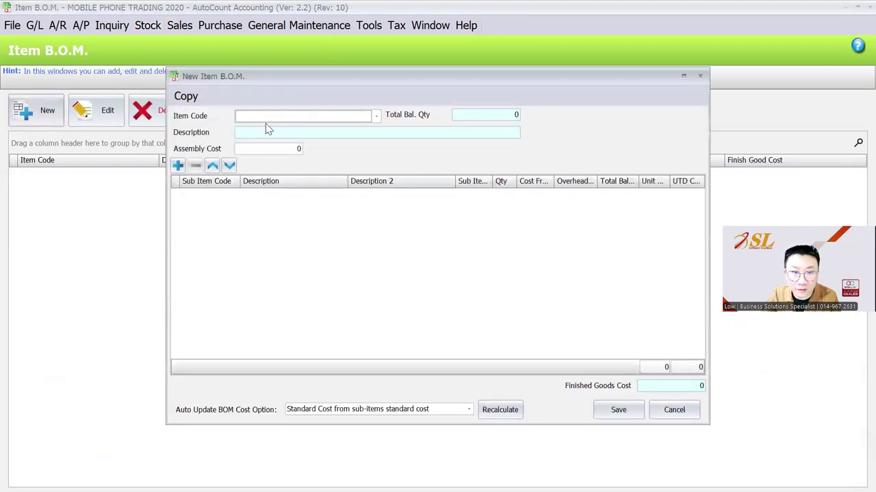
pyautogui.click(259, 120)
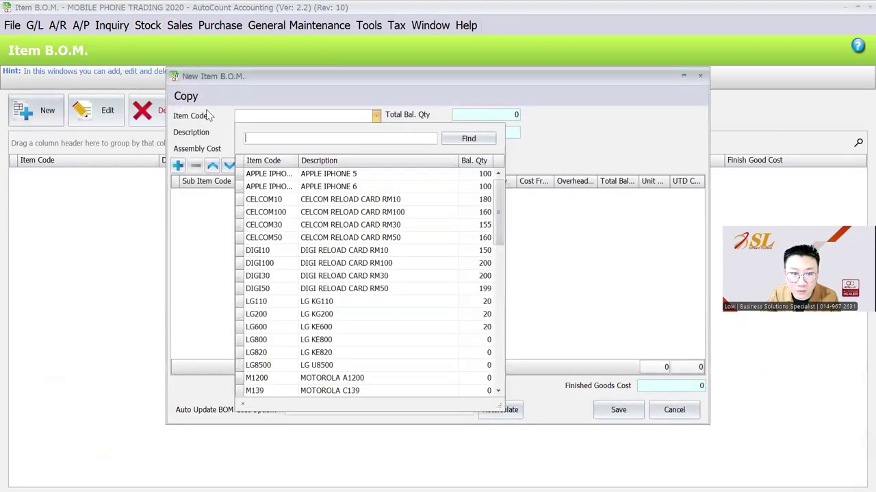
pyautogui.click(209, 216)
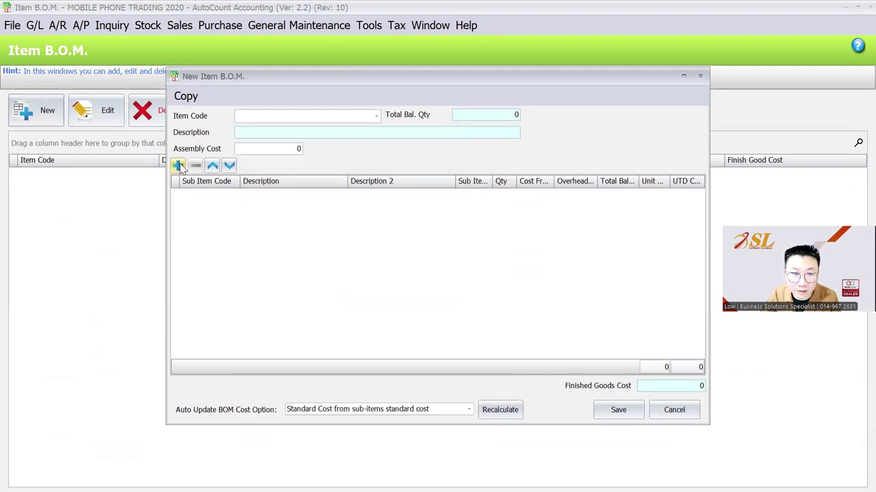
pyautogui.click(201, 205)
pyautogui.click(211, 196)
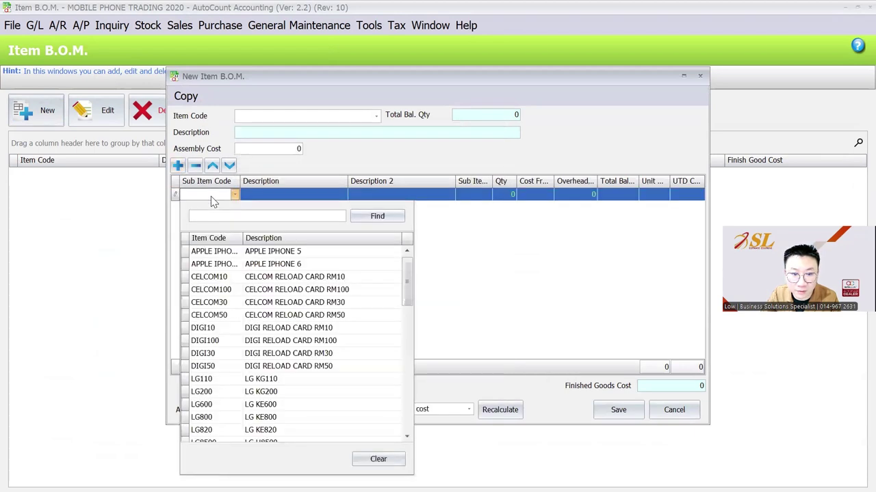
pyautogui.click(699, 76)
pyautogui.click(420, 271)
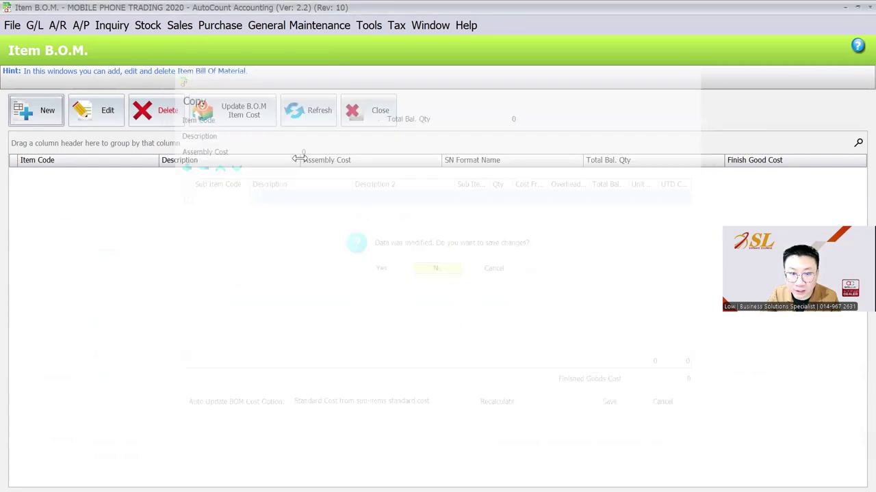
# Step: Reopen stock item APPLE IPHONE 5, disable Raw Material under Apply In, and save it
pyautogui.click(147, 25)
pyautogui.click(171, 41)
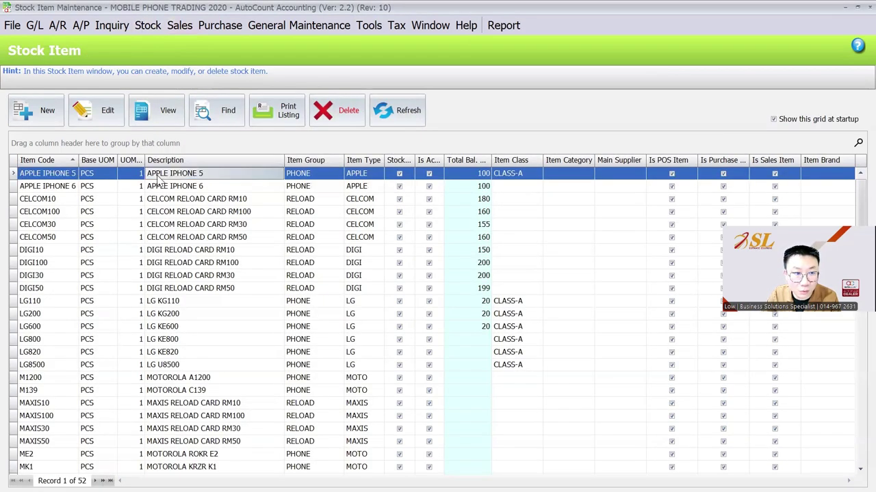
pyautogui.click(108, 113)
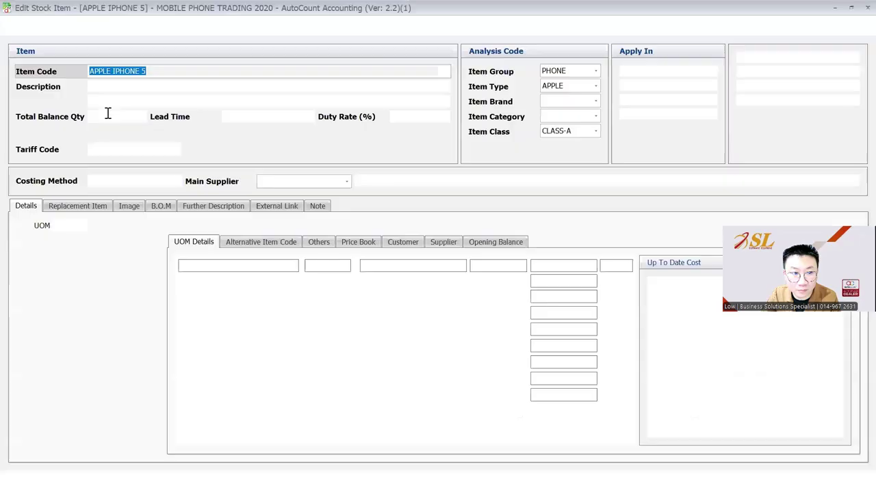
pyautogui.click(650, 102)
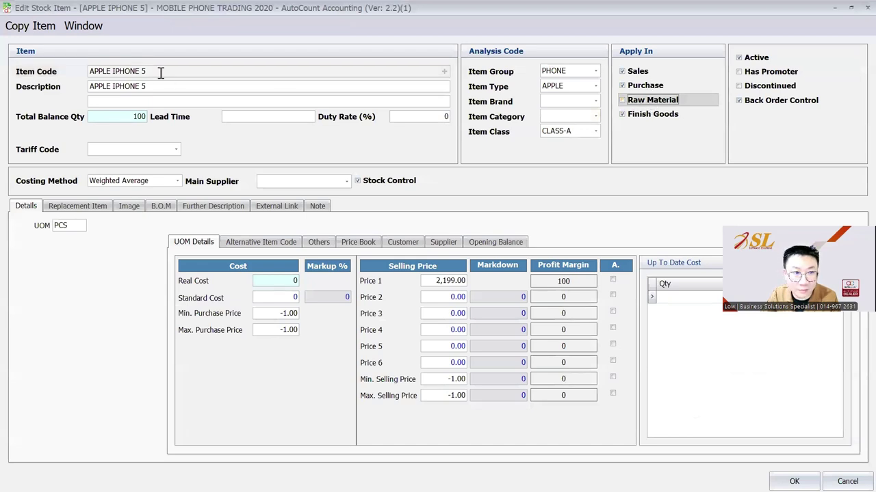
pyautogui.moveTo(160, 72); pyautogui.dragTo(86, 71)
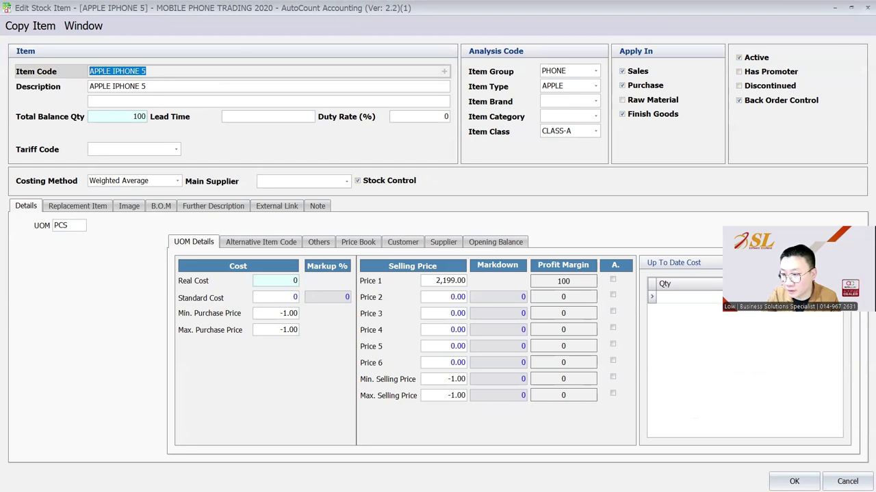
pyautogui.press('Return')
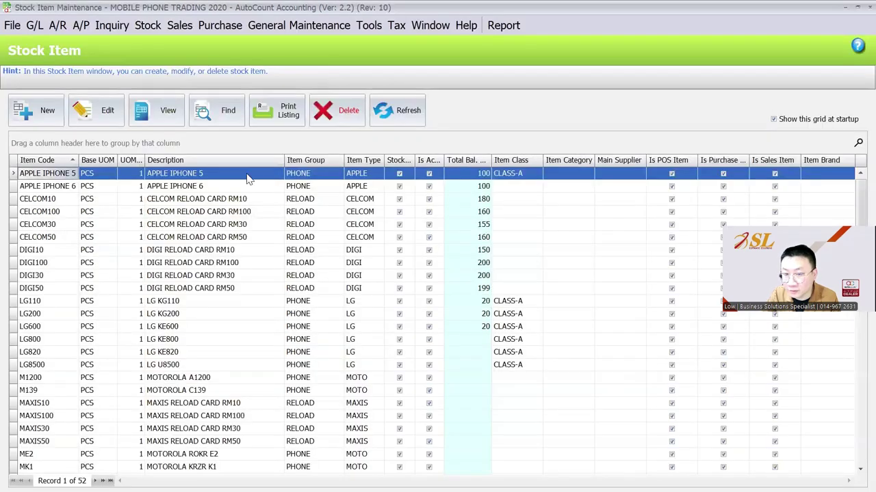
# Step: Check in a new Item BOM whether APPLE IPHONE 5 is offered as sub item and as main item, and discard the BOM
pyautogui.click(148, 25)
pyautogui.moveTo(158, 61)
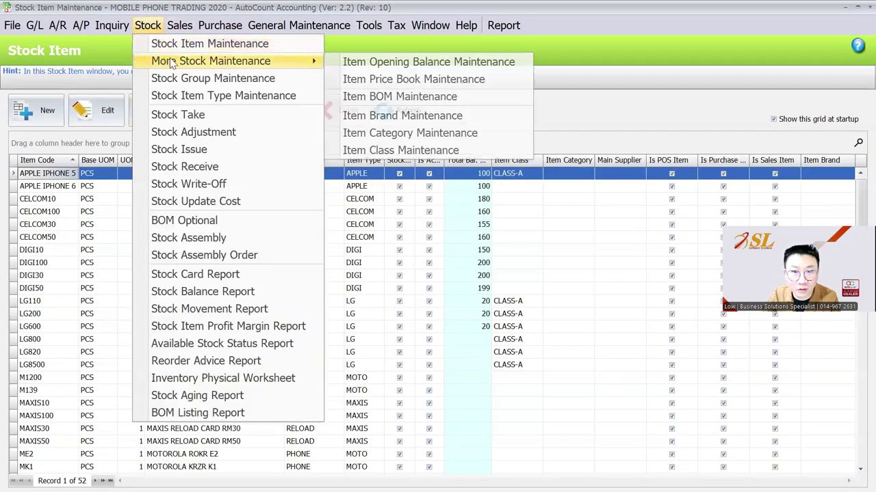
pyautogui.click(371, 97)
pyautogui.click(58, 121)
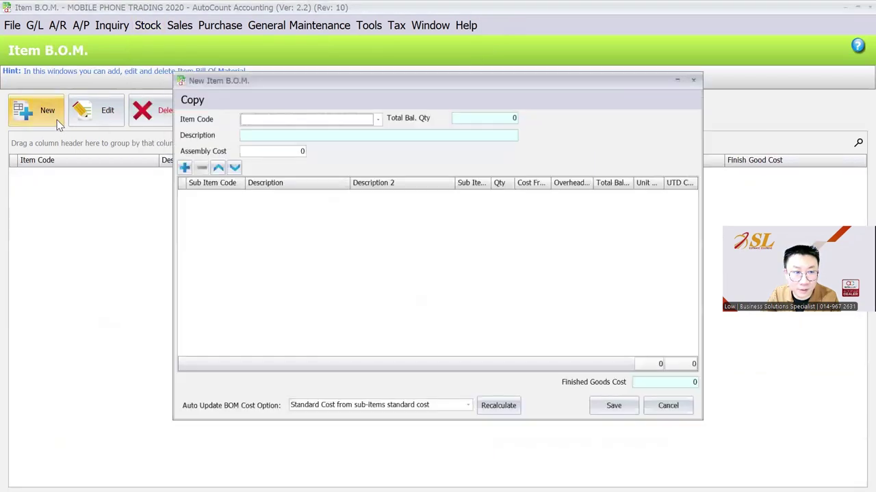
pyautogui.click(178, 165)
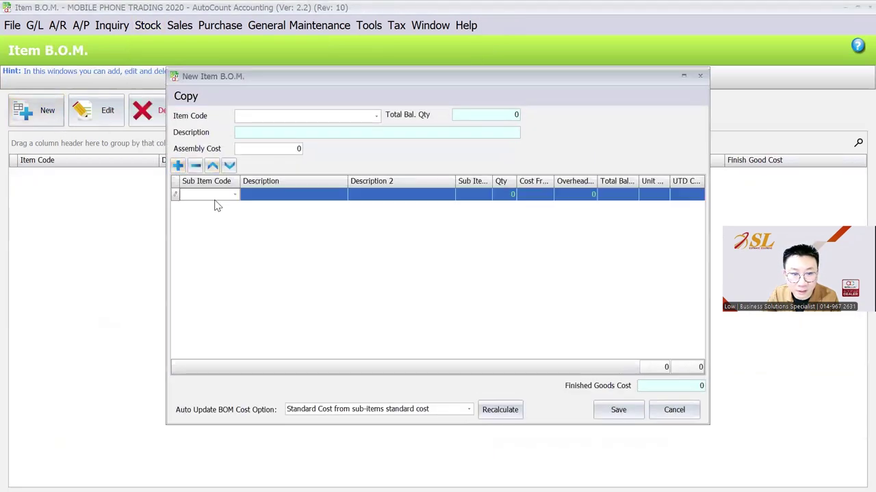
pyautogui.click(214, 195)
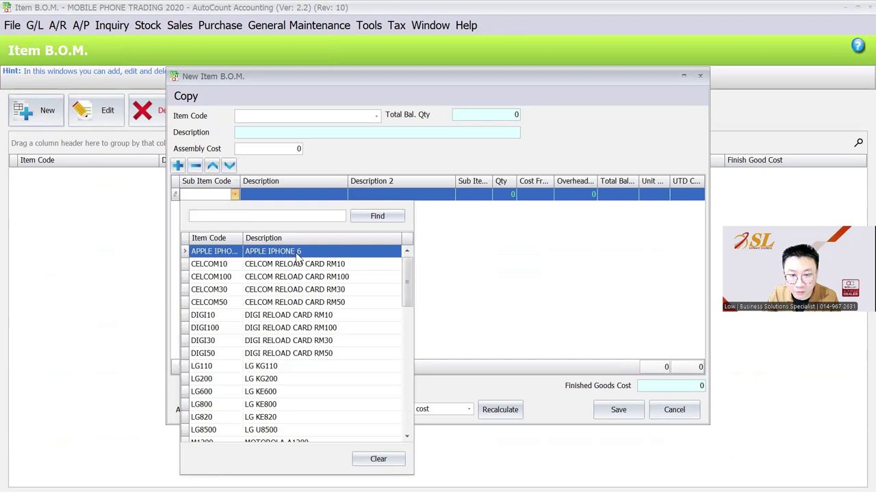
pyautogui.click(346, 118)
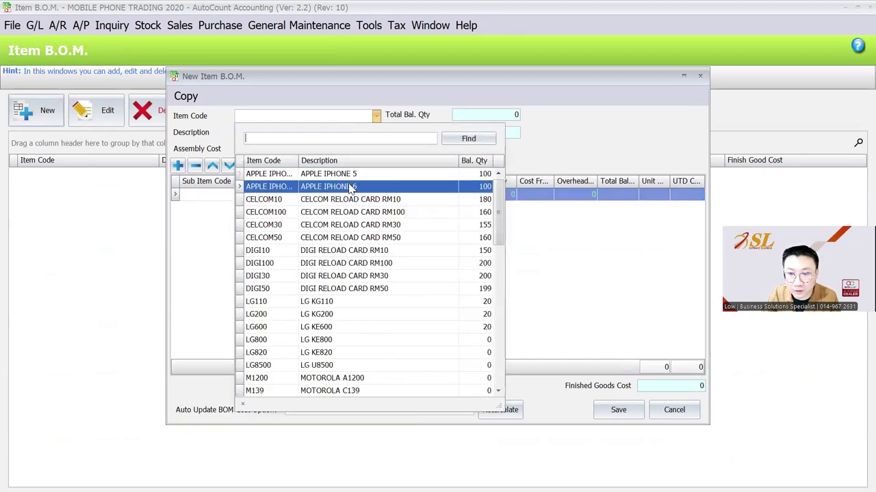
pyautogui.click(683, 409)
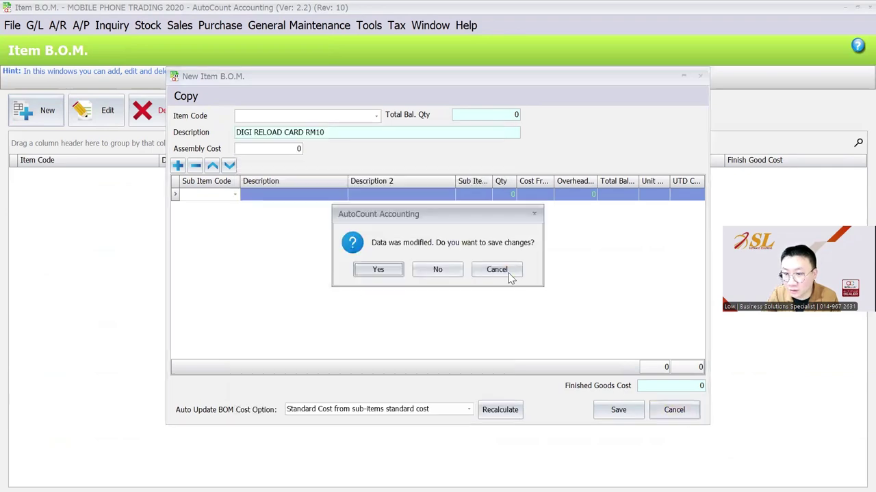
pyautogui.click(450, 268)
# Step: Reopen stock item APPLE IPHONE 5, enable Raw Material and disable Finish Goods under Apply In, and save it
pyautogui.click(148, 26)
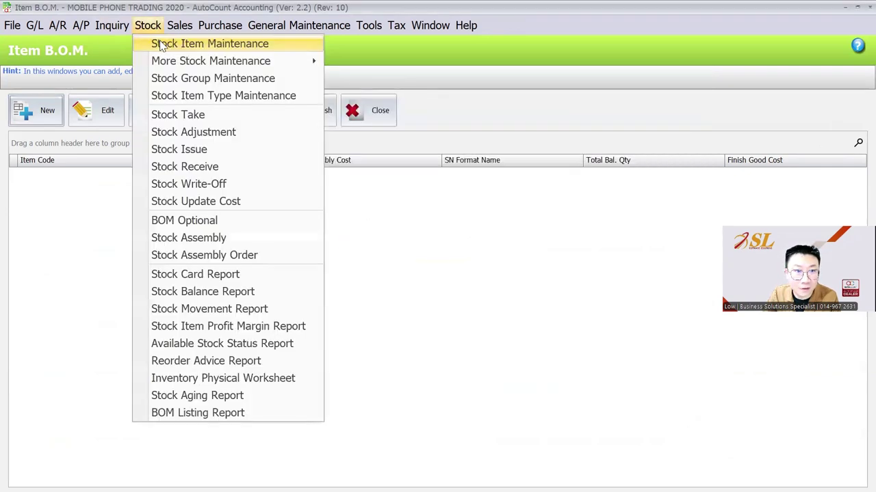
pyautogui.click(158, 41)
pyautogui.click(96, 111)
pyautogui.click(641, 101)
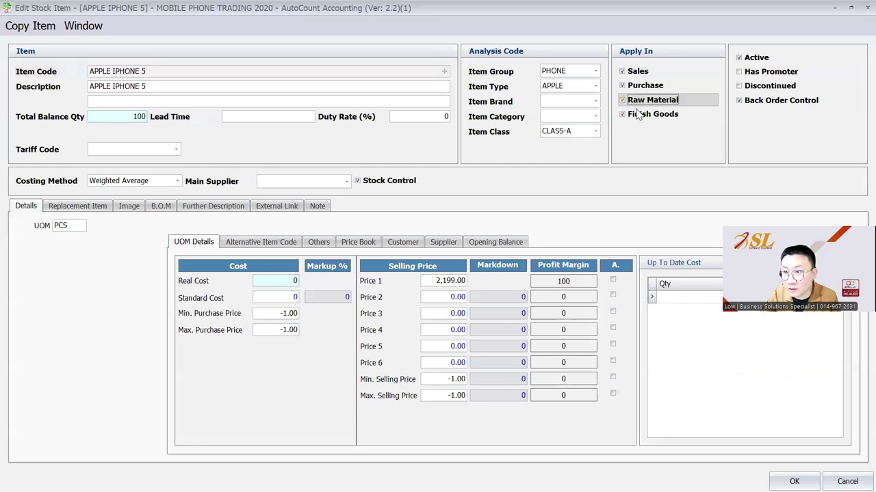
pyautogui.click(637, 115)
pyautogui.click(790, 482)
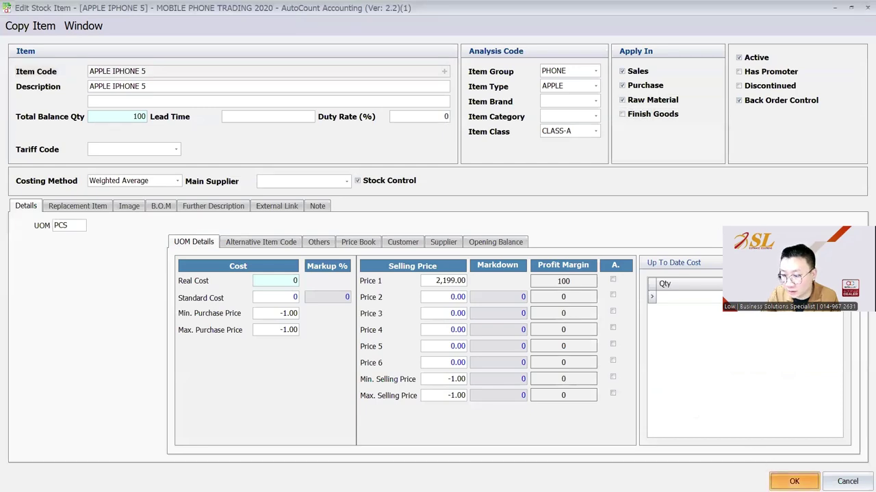
# Step: Look for APPLE IPHONE 5 among the main items and sub items of another new Item BOM, and discard the entry unsaved
pyautogui.click(148, 26)
pyautogui.moveTo(235, 61)
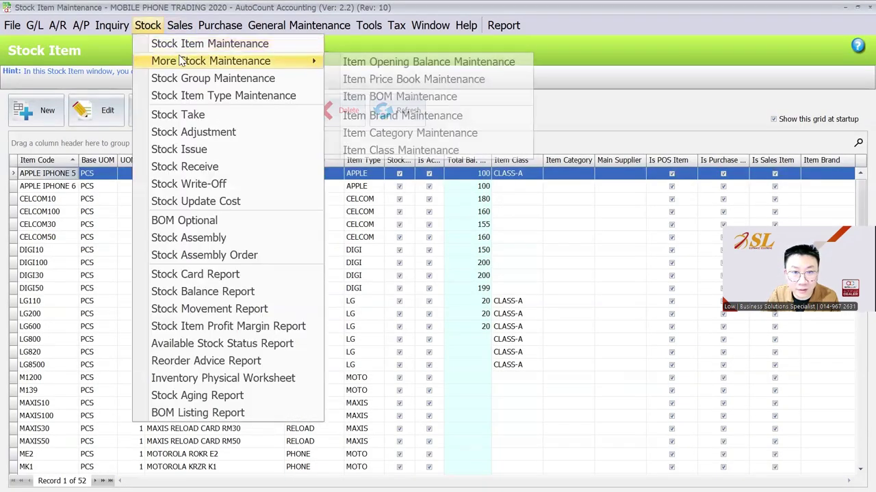
pyautogui.click(401, 93)
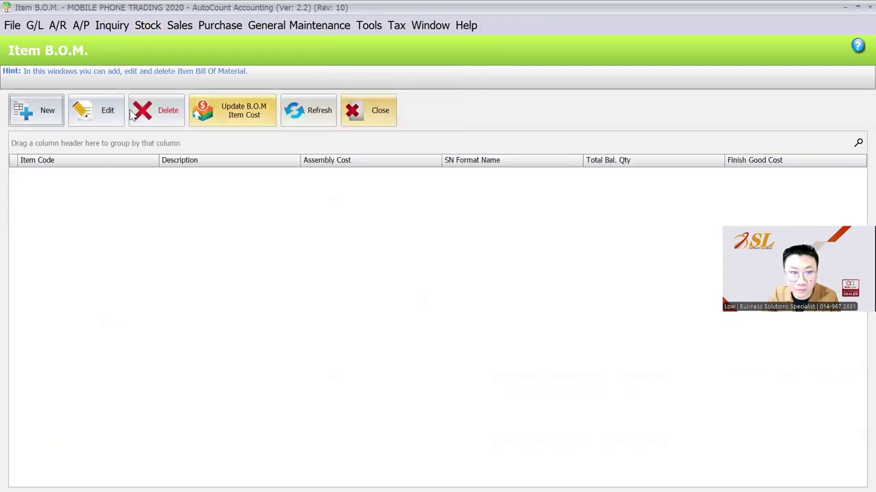
pyautogui.click(38, 110)
pyautogui.click(369, 117)
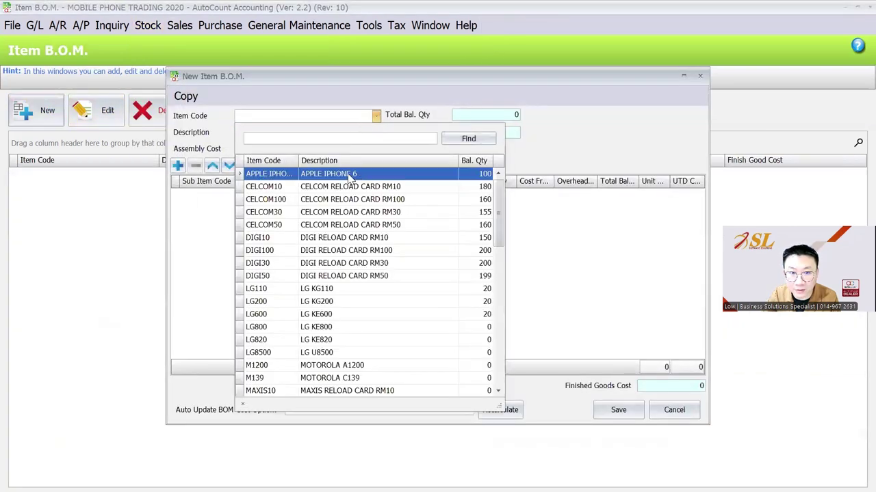
pyautogui.click(195, 213)
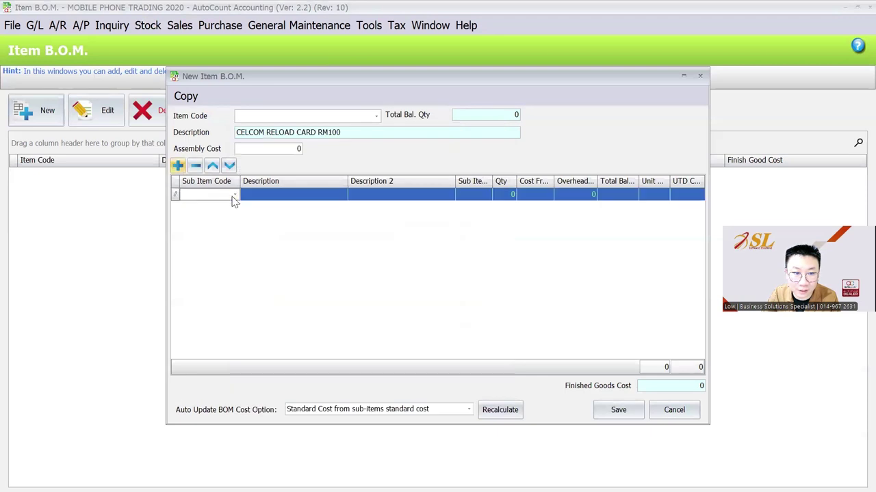
pyautogui.click(234, 195)
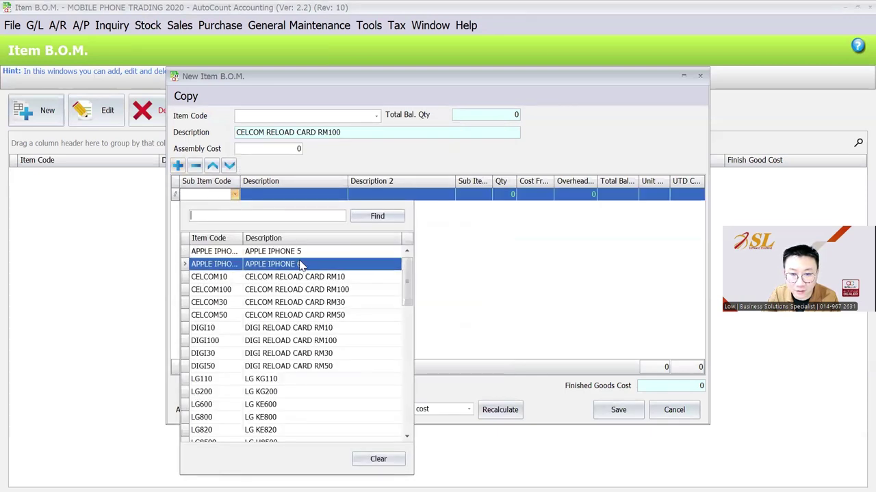
pyautogui.click(528, 261)
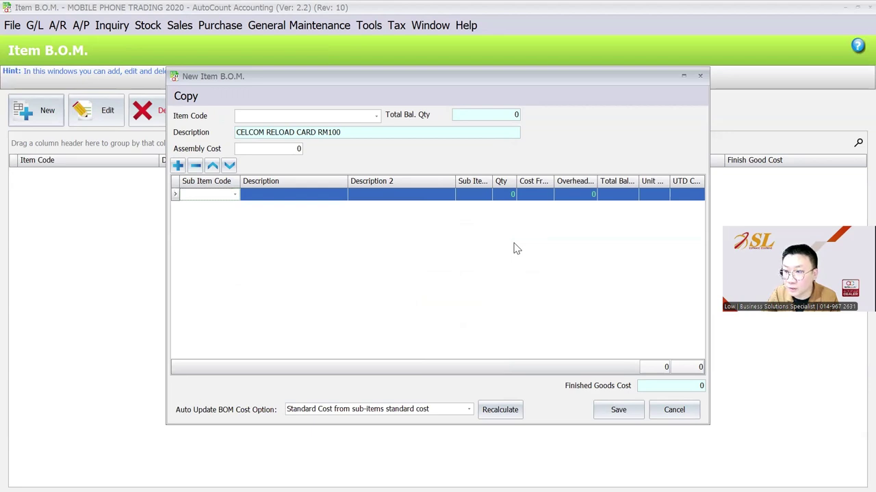
pyautogui.click(233, 195)
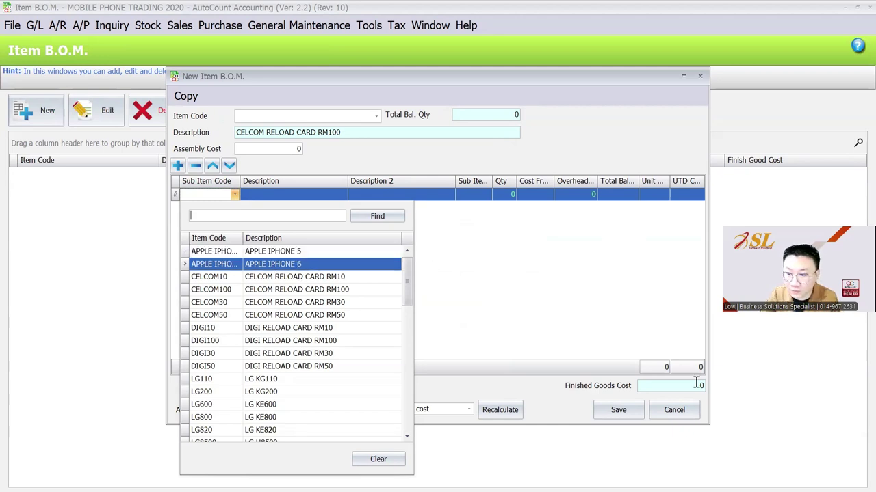
pyautogui.click(674, 410)
pyautogui.click(433, 272)
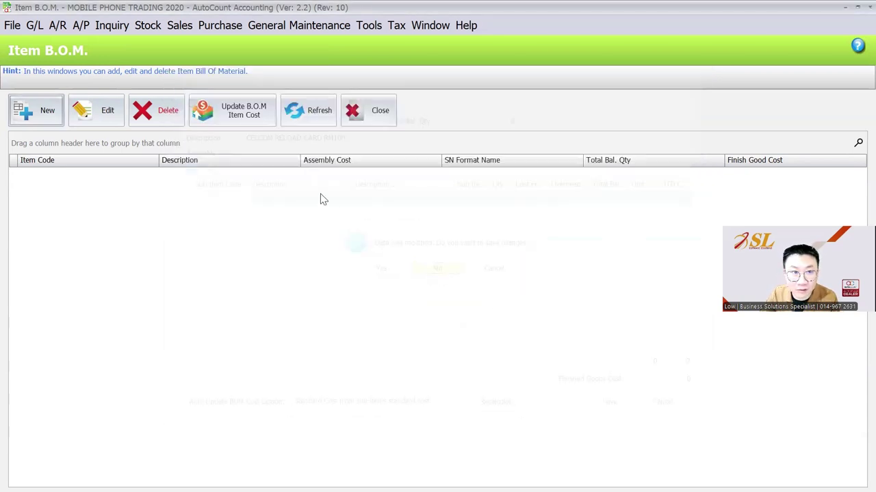
# Step: Enable the Multi-Dimensional Analysis module in Module Setting and confirm the change
pyautogui.click(150, 32)
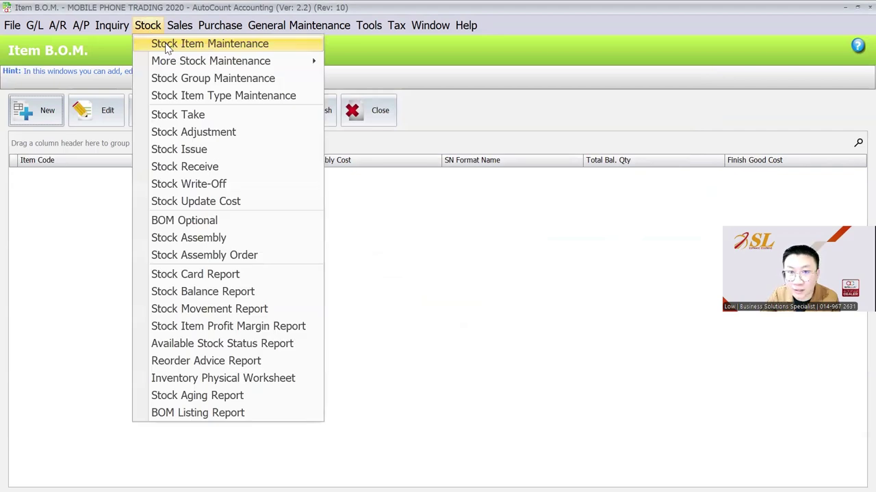
pyautogui.click(368, 25)
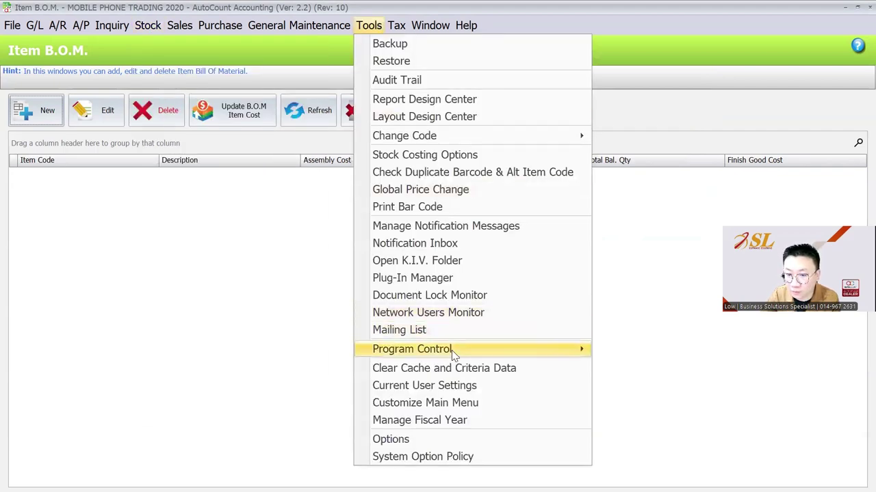
pyautogui.moveTo(453, 351)
pyautogui.click(650, 365)
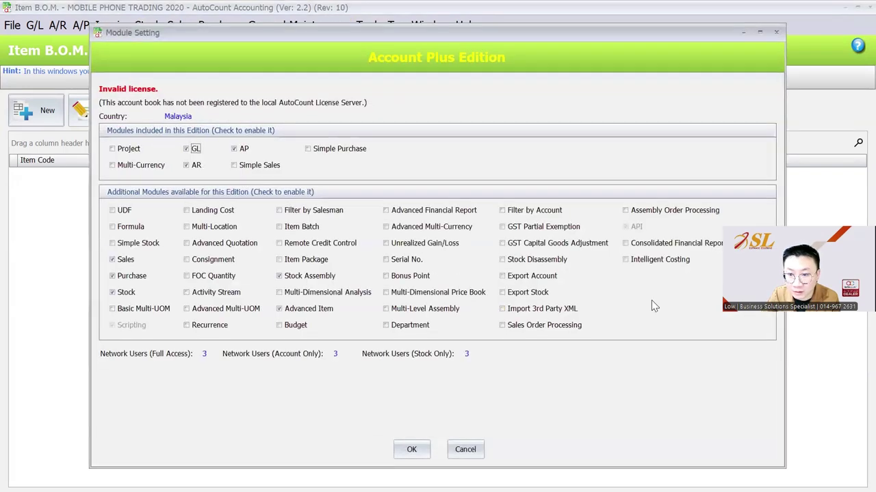
pyautogui.click(345, 293)
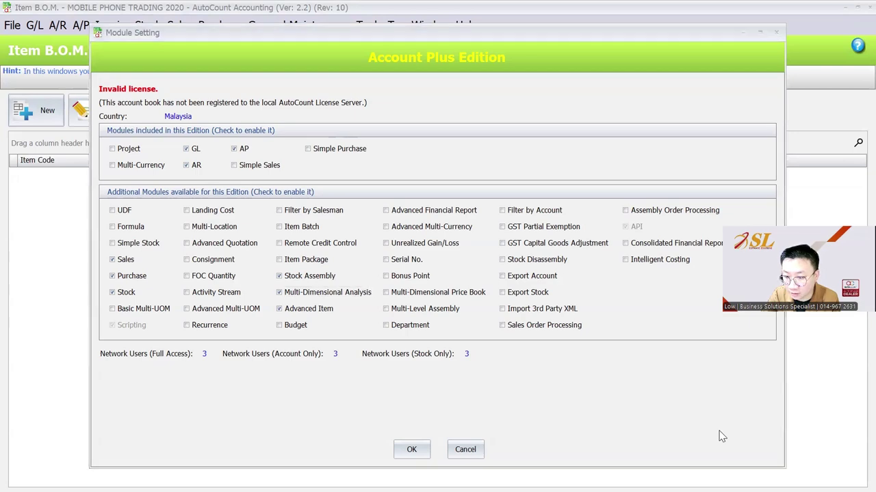
pyautogui.click(411, 449)
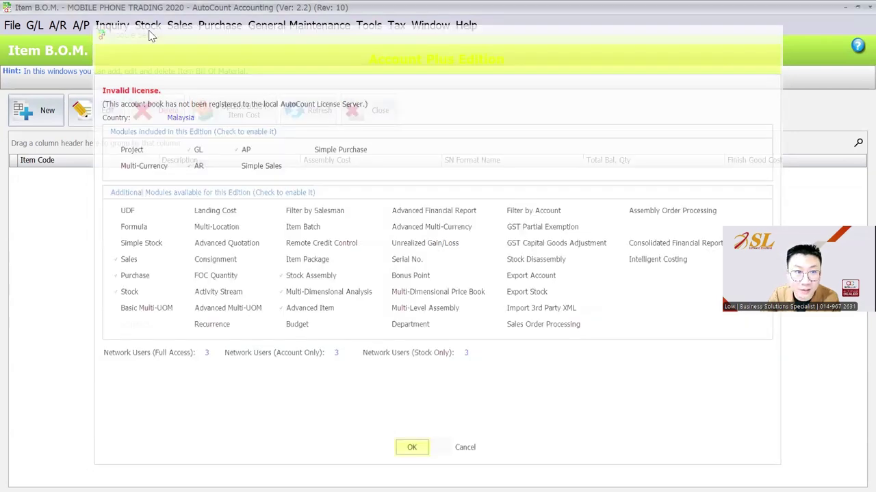
# Step: Compare the sales and purchase analysis reports on offer and open Multi-Dimensional Sales Analysis
pyautogui.click(179, 25)
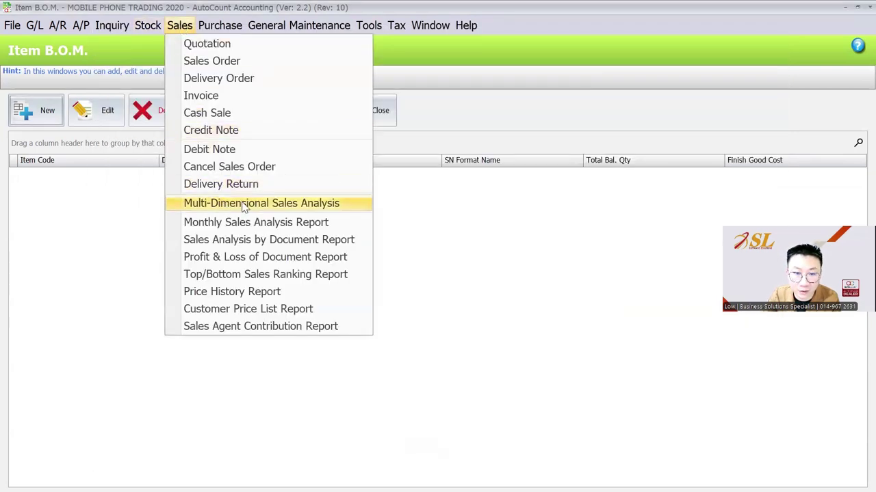
pyautogui.moveTo(220, 28)
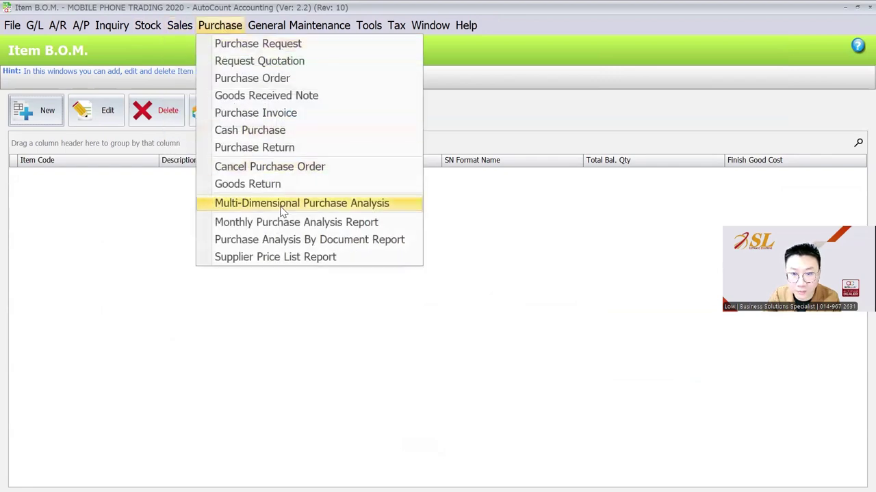
pyautogui.moveTo(180, 25)
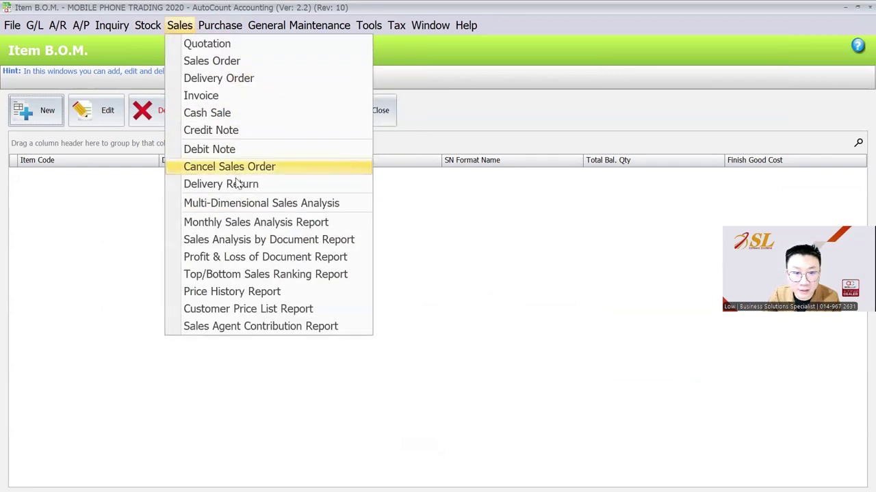
pyautogui.click(236, 203)
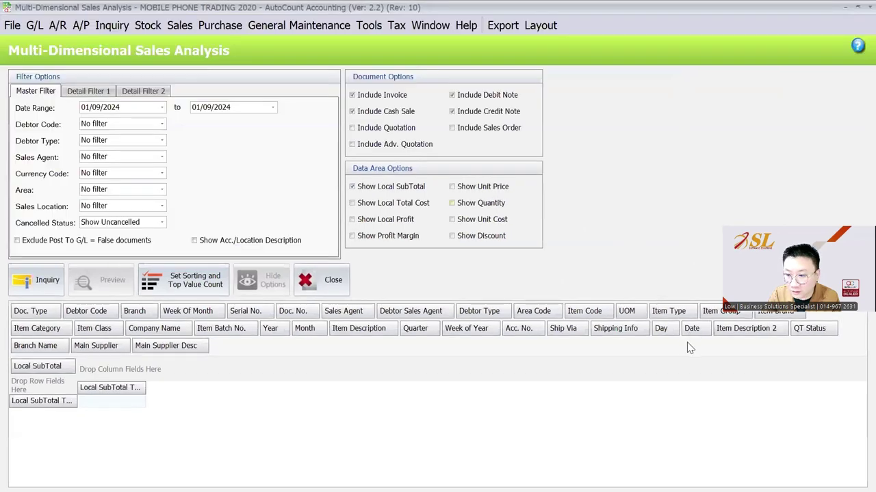
# Step: Run the sales inquiry for 01/09/2024 and break the subtotals down in rows by Item Class and Item Code
pyautogui.click(34, 283)
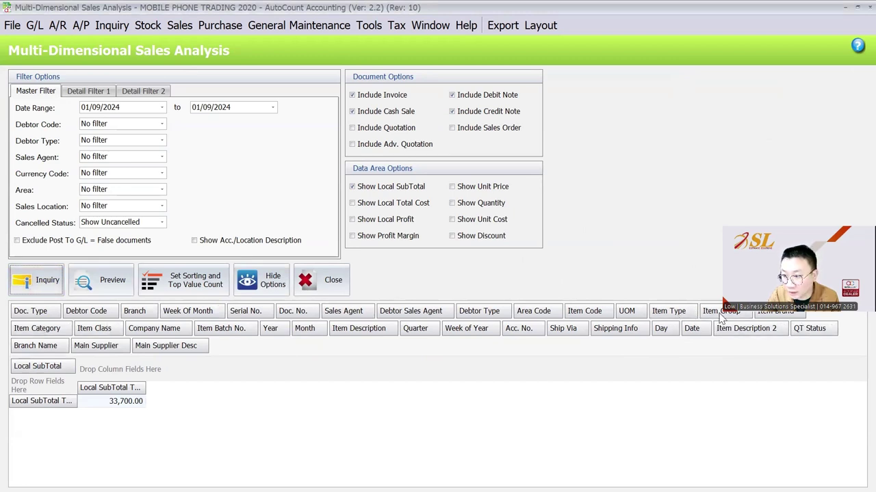
pyautogui.moveTo(89, 332); pyautogui.dragTo(31, 386)
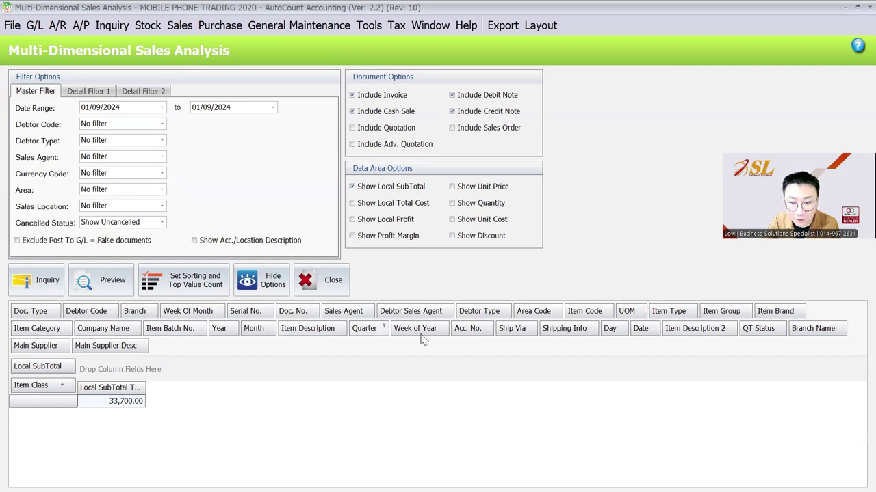
pyautogui.moveTo(584, 310); pyautogui.dragTo(78, 398)
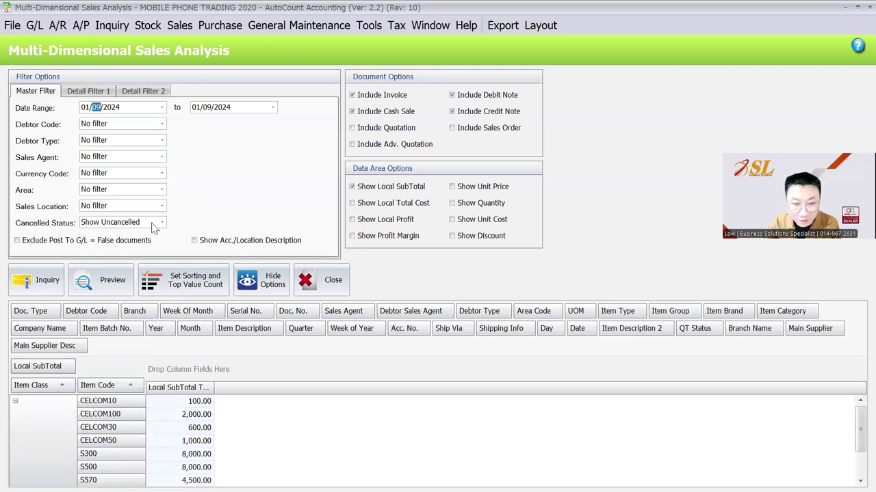
# Step: Rerun the inquiry with the start date set to 01/08/2024 and split the subtotals into columns by Year and Month
pyautogui.write('08')
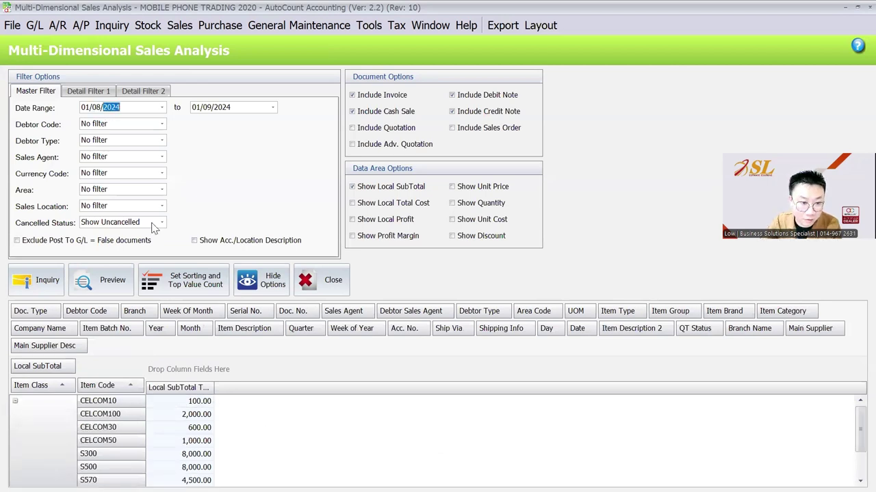
pyautogui.click(48, 277)
pyautogui.scroll(-2, 260, 388)
pyautogui.scroll(2, 254, 431)
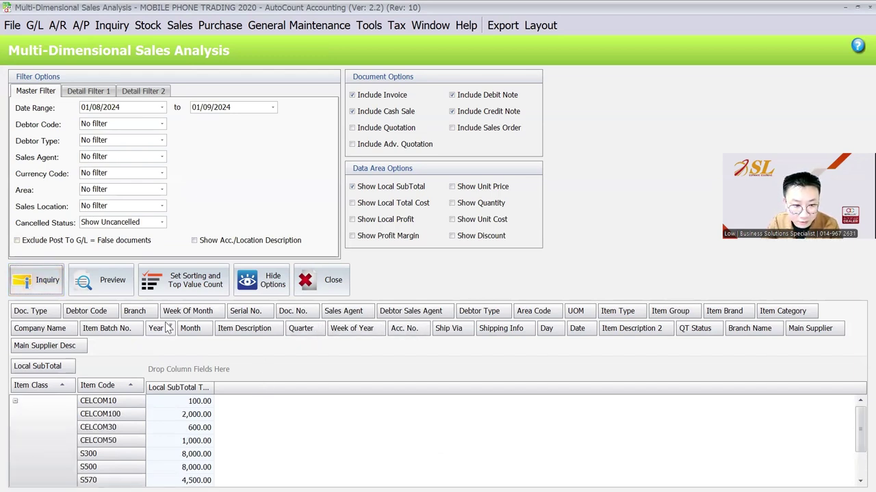
pyautogui.moveTo(156, 329); pyautogui.dragTo(163, 367)
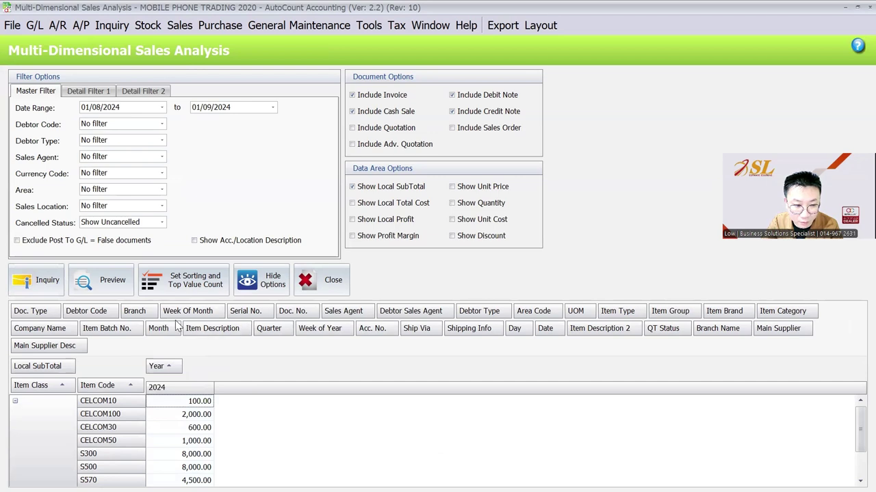
pyautogui.moveTo(158, 328); pyautogui.dragTo(205, 352)
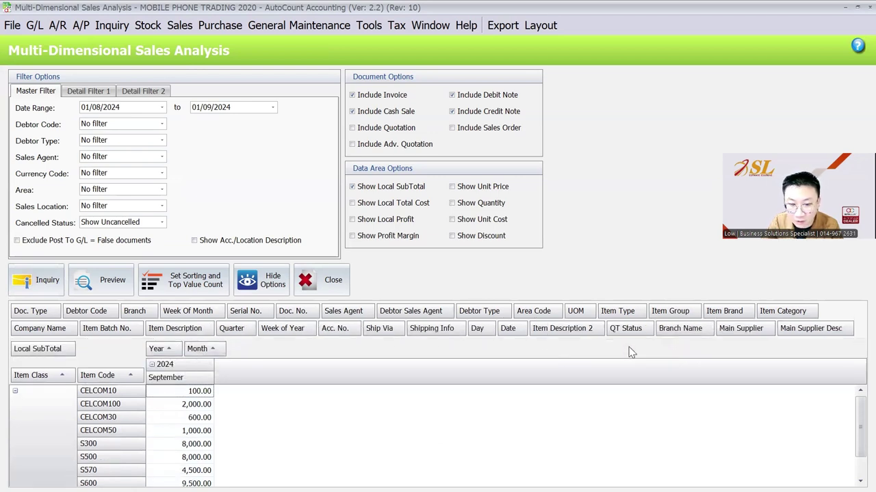
# Step: Open stock item APPLE IPHONE 5 from Stock Item Maintenance to review its analysis codes, and close the record
pyautogui.click(111, 26)
pyautogui.moveTo(193, 32)
pyautogui.moveTo(148, 25)
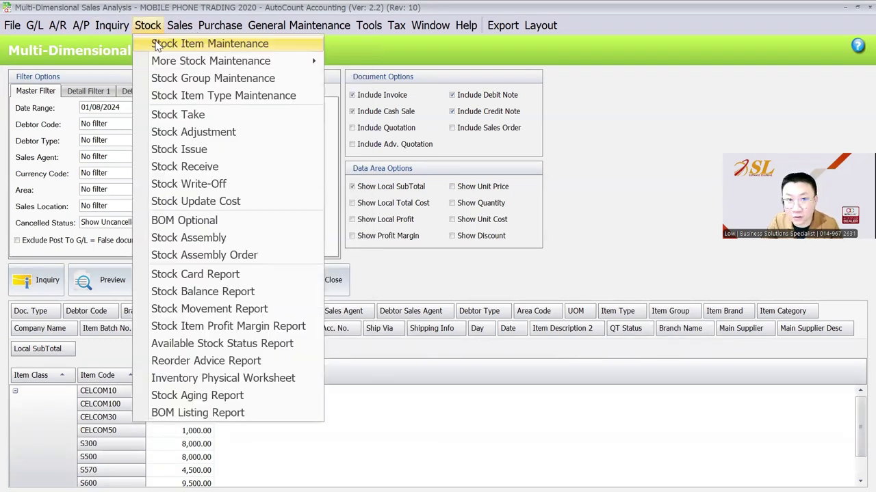
pyautogui.click(155, 44)
pyautogui.click(96, 111)
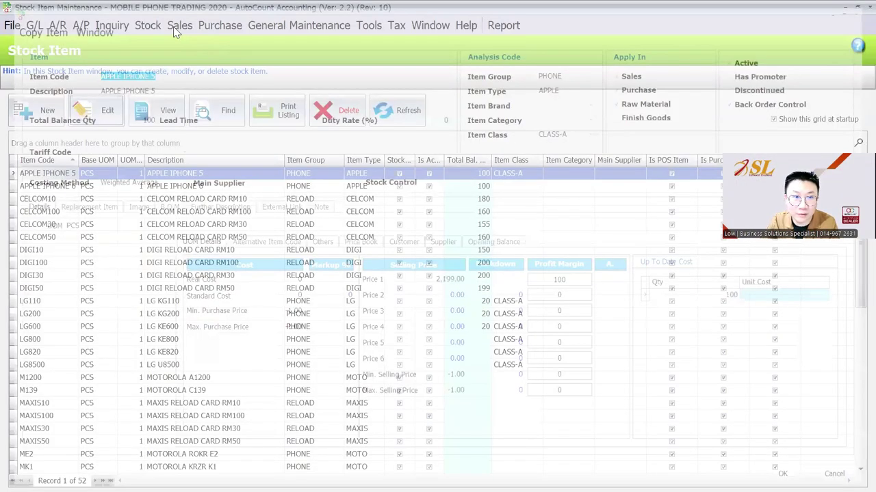
# Step: Go back to the Multi-Dimensional Sales Analysis report
pyautogui.click(177, 27)
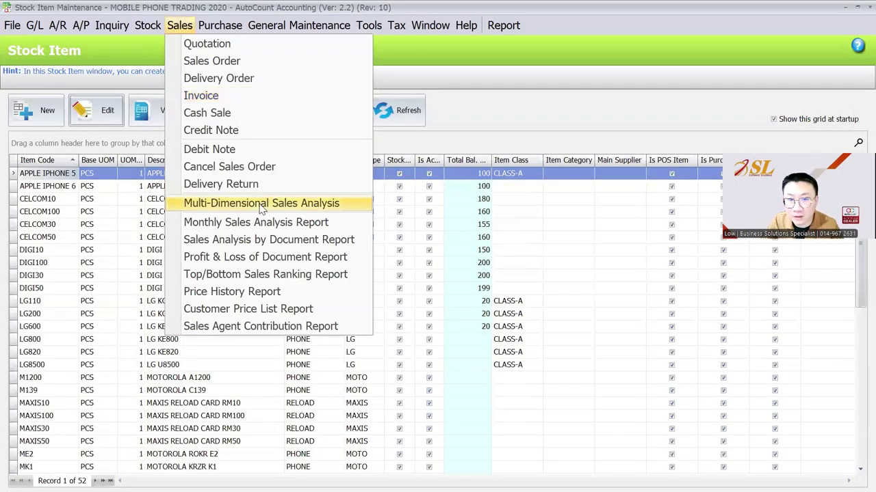